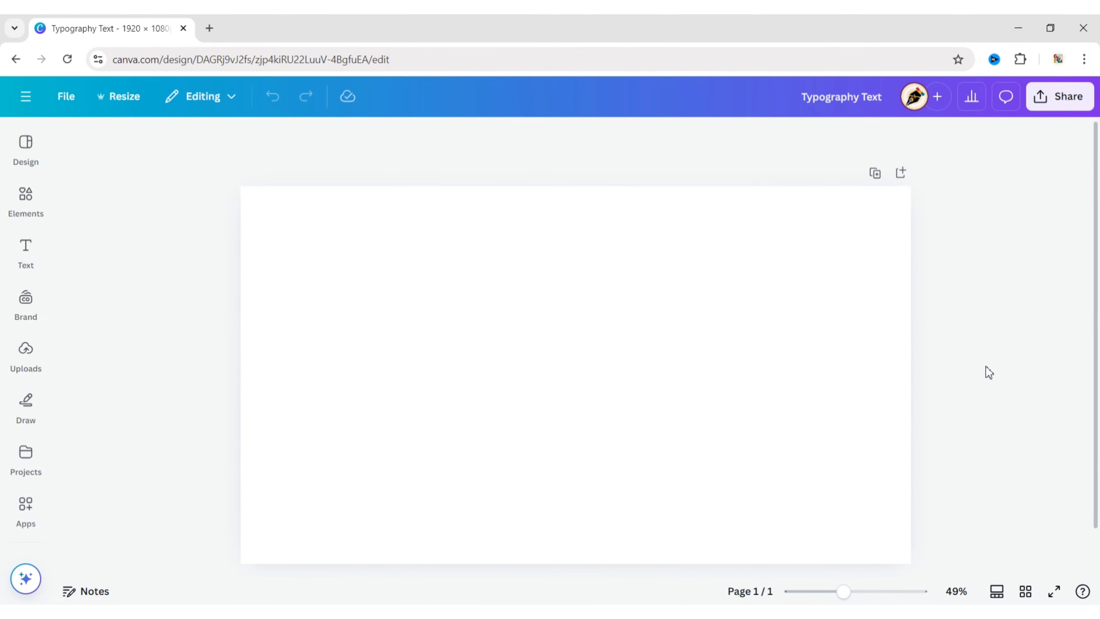
Step: Add a heading text to the page and replace its text with the letter F
left_click(27, 253)
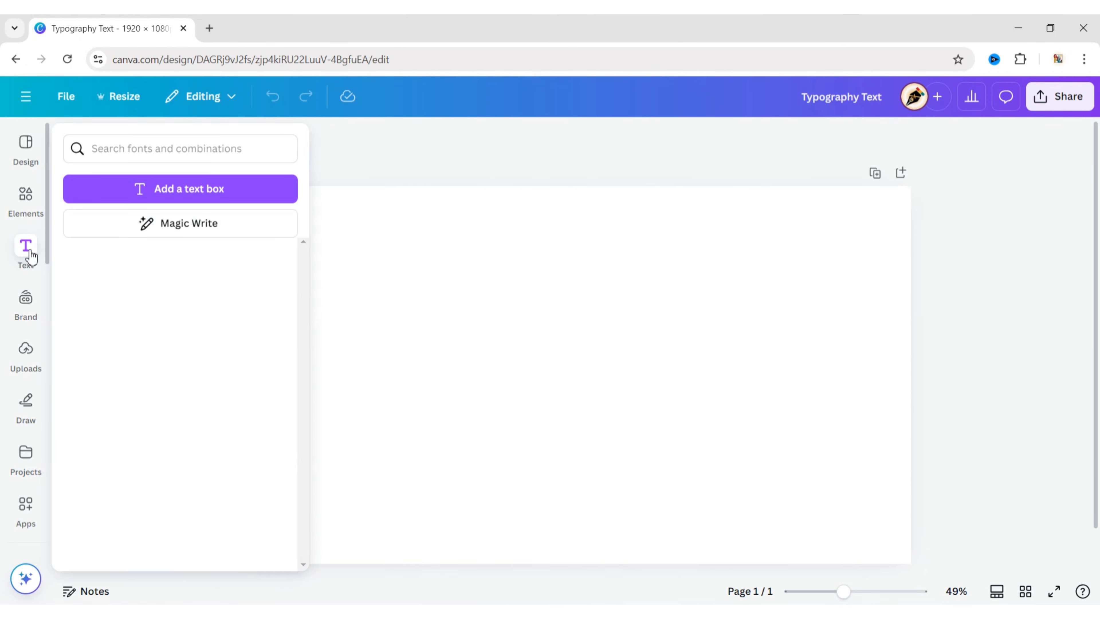
left_click(136, 299)
left_click(363, 181)
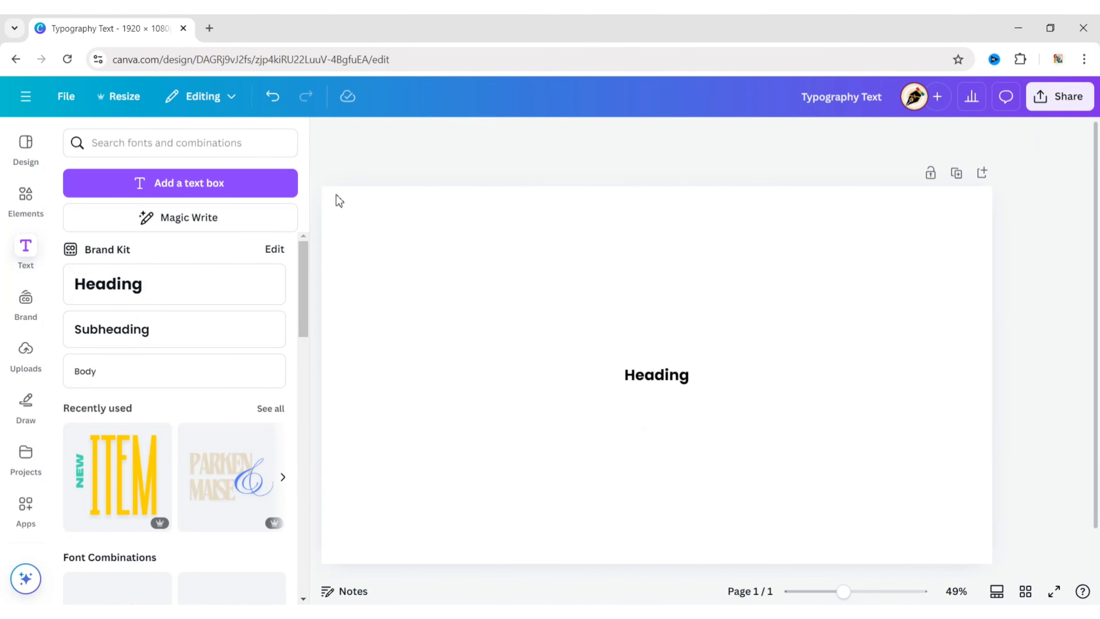
left_click(327, 134)
left_click(572, 375)
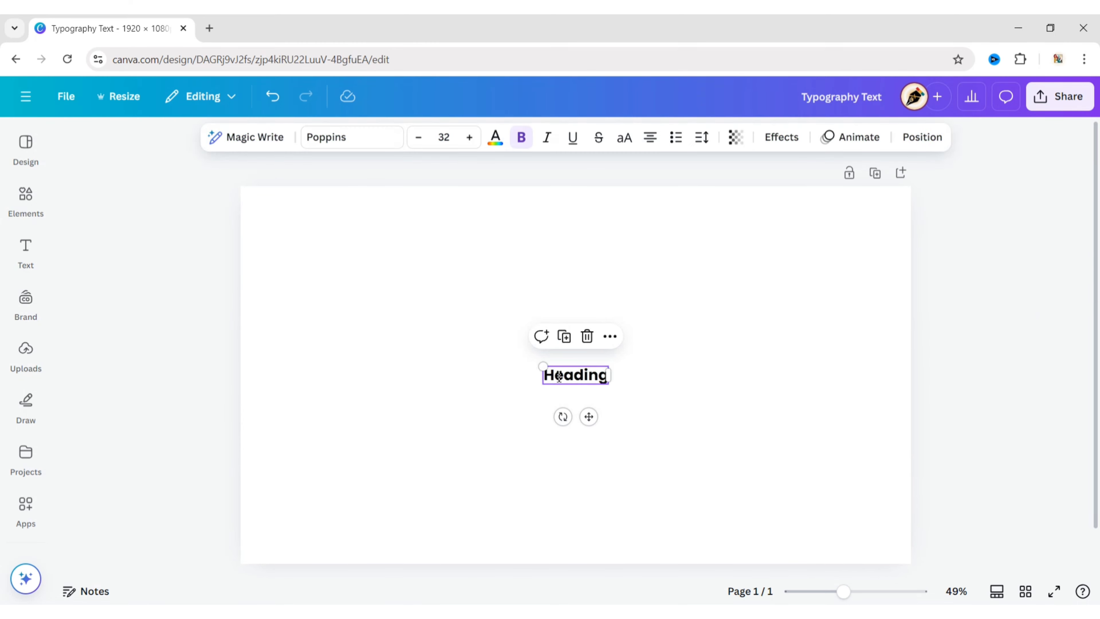
double_click(572, 375)
type("F")
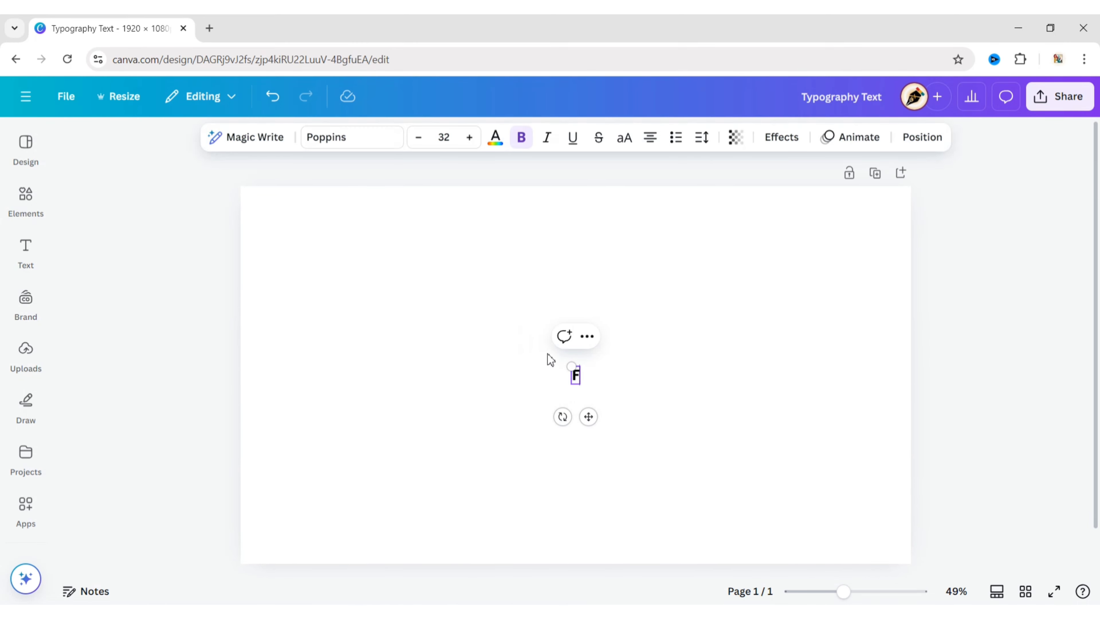
Step: Expand the Poppins font's weights and set the letter F's font size to 370
left_click(356, 138)
left_click(73, 313)
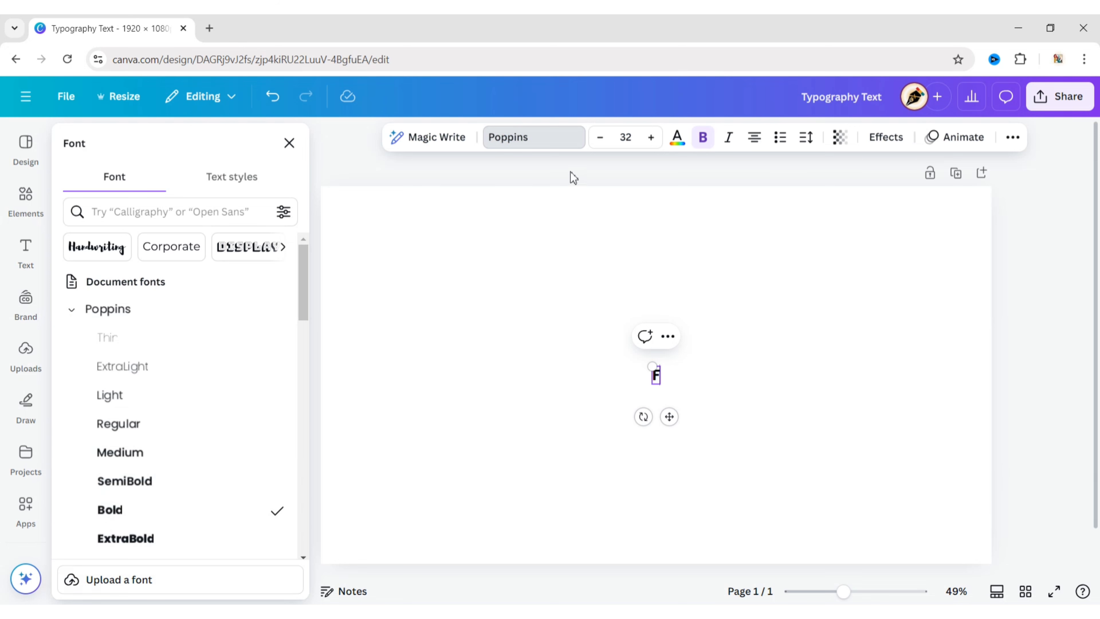
left_click(625, 138)
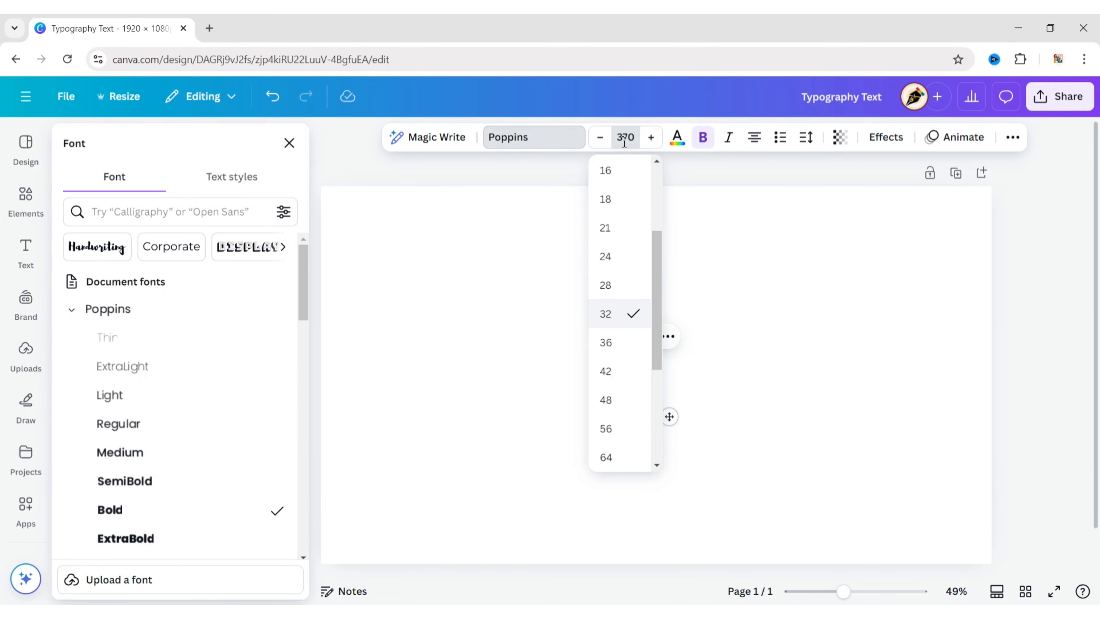
key("Return")
left_click(289, 143)
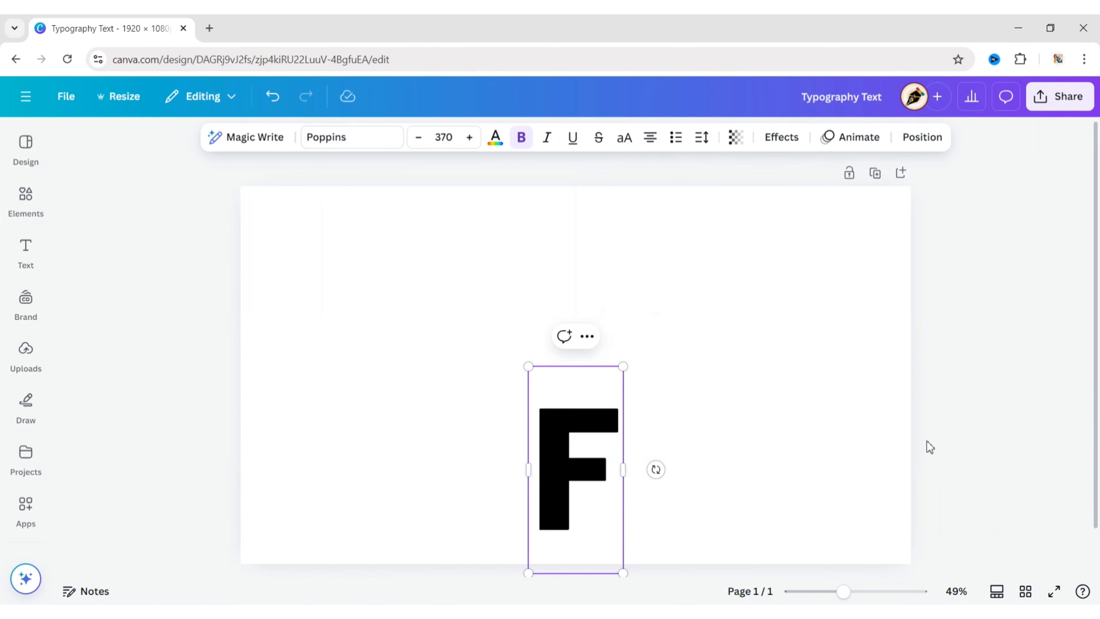
Step: Move the F to the left half of the page at mid-height and colour it bright red
left_click_drag(572, 449, 408, 379)
left_click(495, 137)
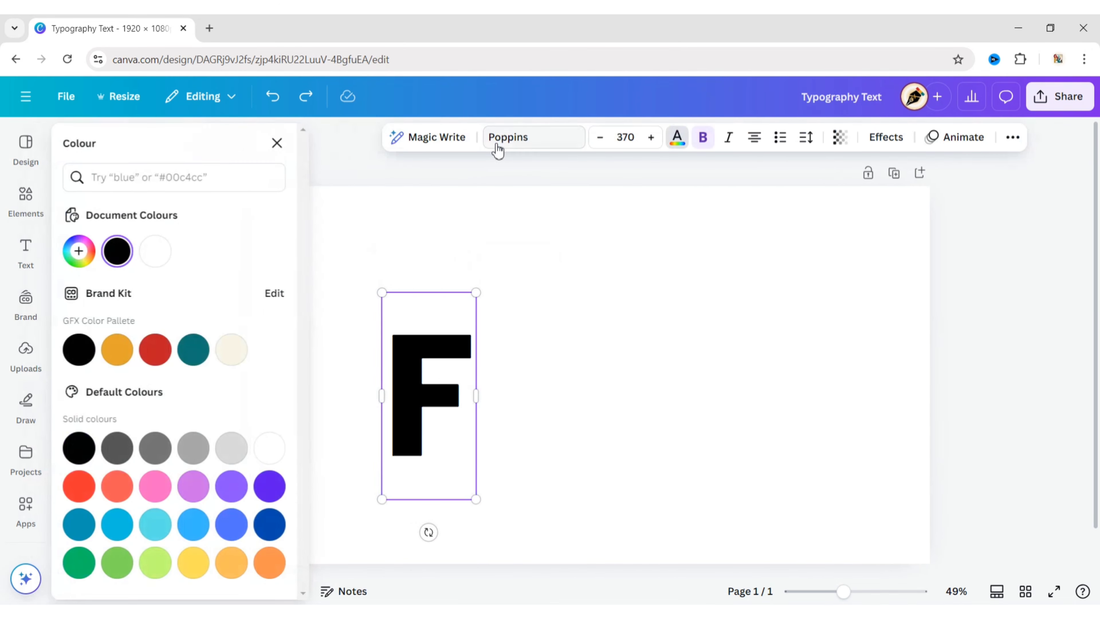
left_click(91, 486)
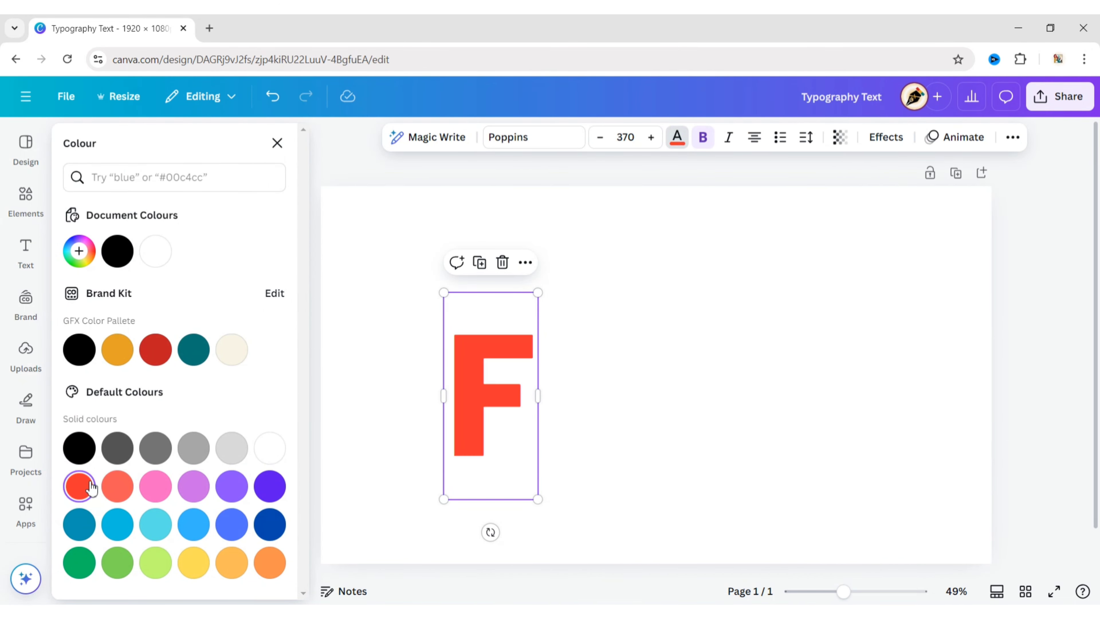
left_click(342, 158)
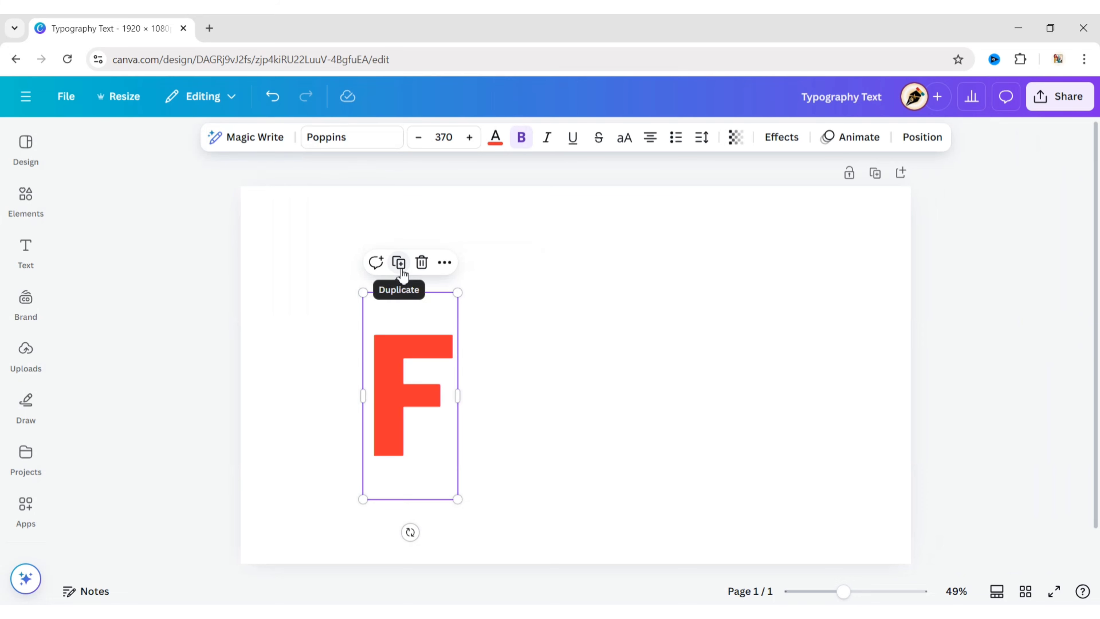
Step: Duplicate the F, place the copy directly beside it on the right, and change its text to A
left_click(398, 262)
left_click_drag(418, 369, 515, 360)
double_click(515, 360)
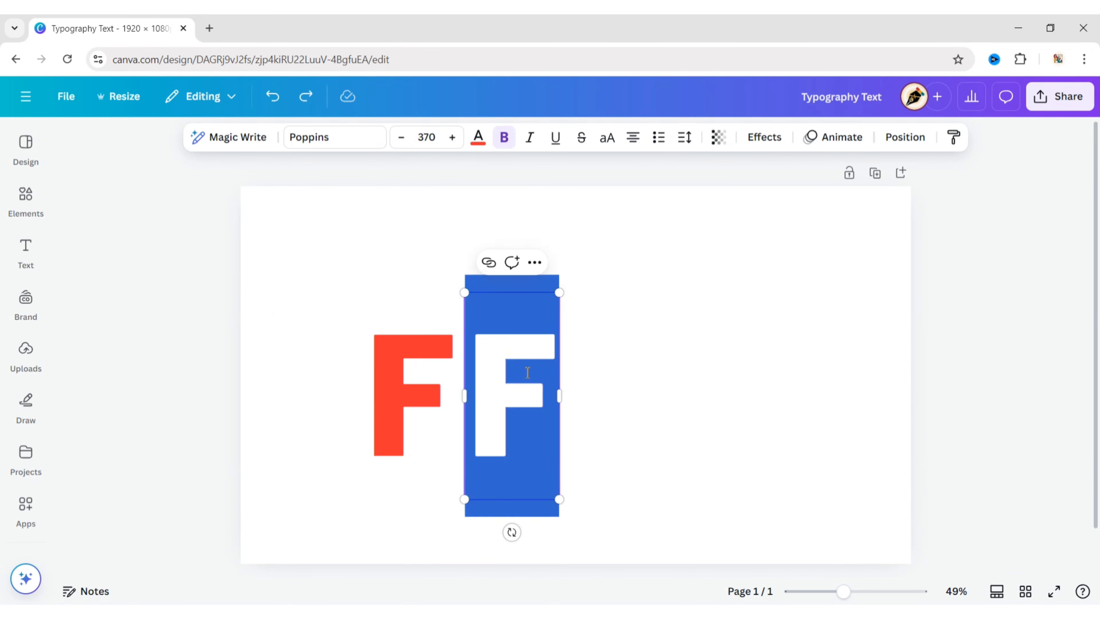
type("A")
left_click(651, 385)
Step: Duplicate the A to its right and change the copy's text to B
left_click(541, 429)
key("ctrl+d")
key("Return")
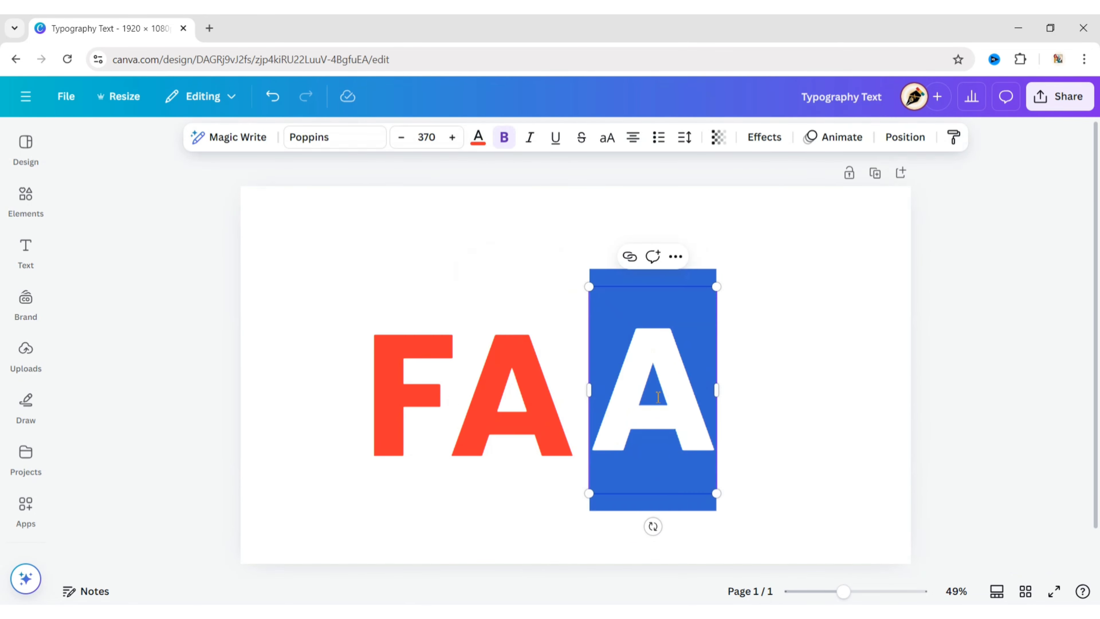
type("B")
key("Escape")
Step: Make two more letter copies to the right of the B and change their texts to L and E
key("ctrl+d")
left_click_drag(762, 381, 853, 381)
double_click(768, 386)
type("L")
key("Escape")
key("ctrl+d")
double_click(853, 382)
type("E")
left_click(550, 243)
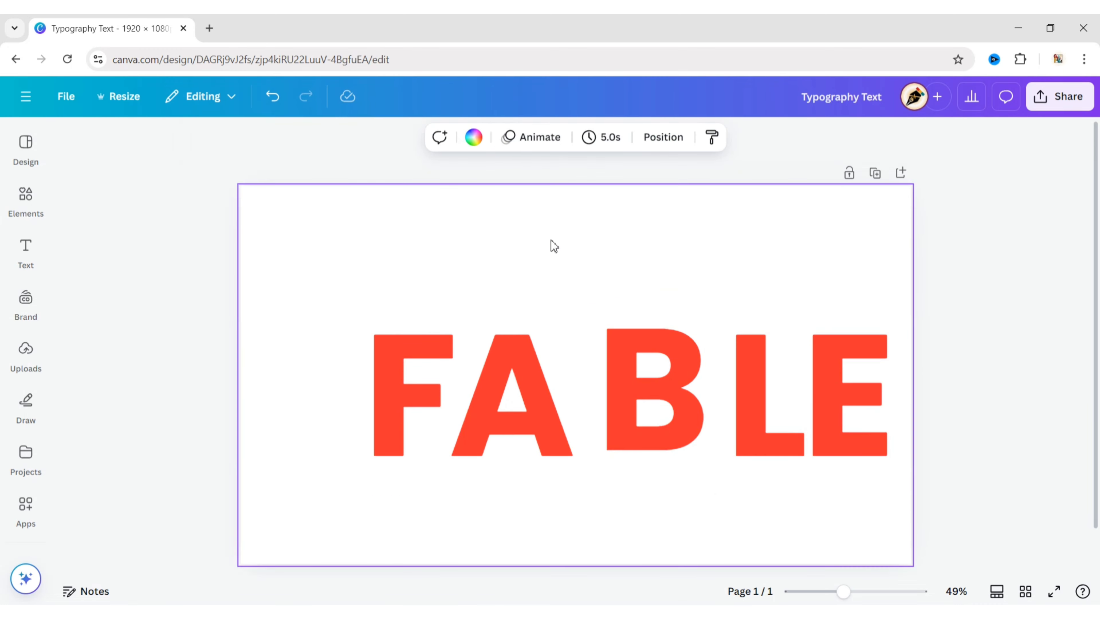
Step: Align the B with the baseline of the other letters and move B, L and E closer together to spell FABLE
left_click(526, 388)
left_click_drag(649, 393, 653, 399)
left_click_drag(756, 394, 728, 393)
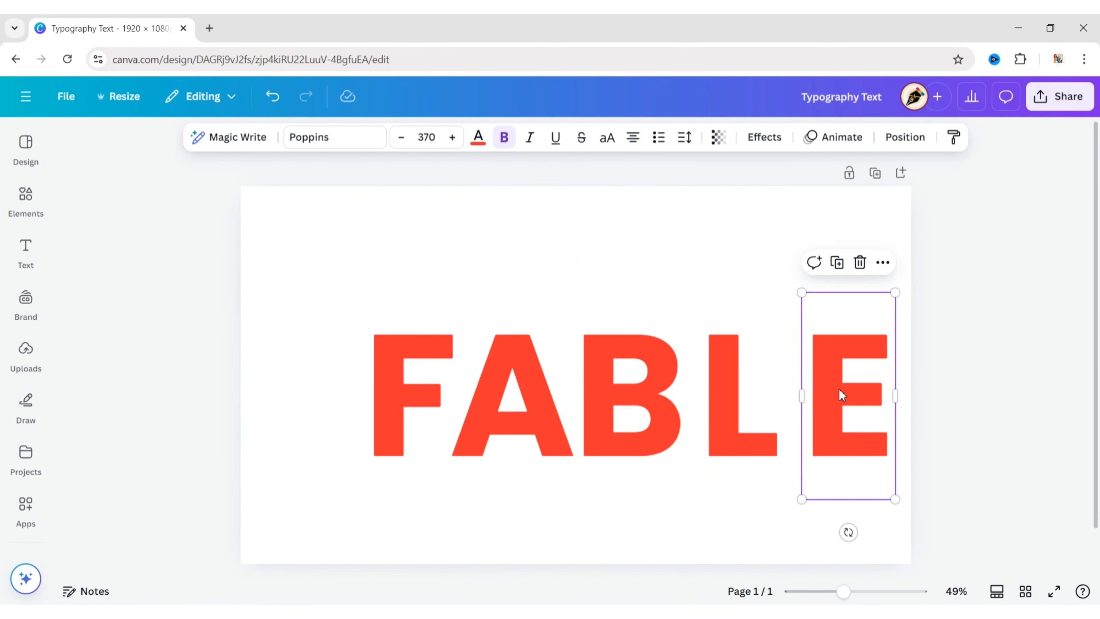
left_click_drag(839, 394, 818, 393)
left_click_drag(723, 390, 718, 389)
Step: Select all five letters of FABLE and tidy up their spacing so they sit evenly
left_click(390, 380)
left_click(545, 381, "shift")
left_click(632, 380, "shift")
left_click(722, 377, "shift")
left_click(793, 381, "shift")
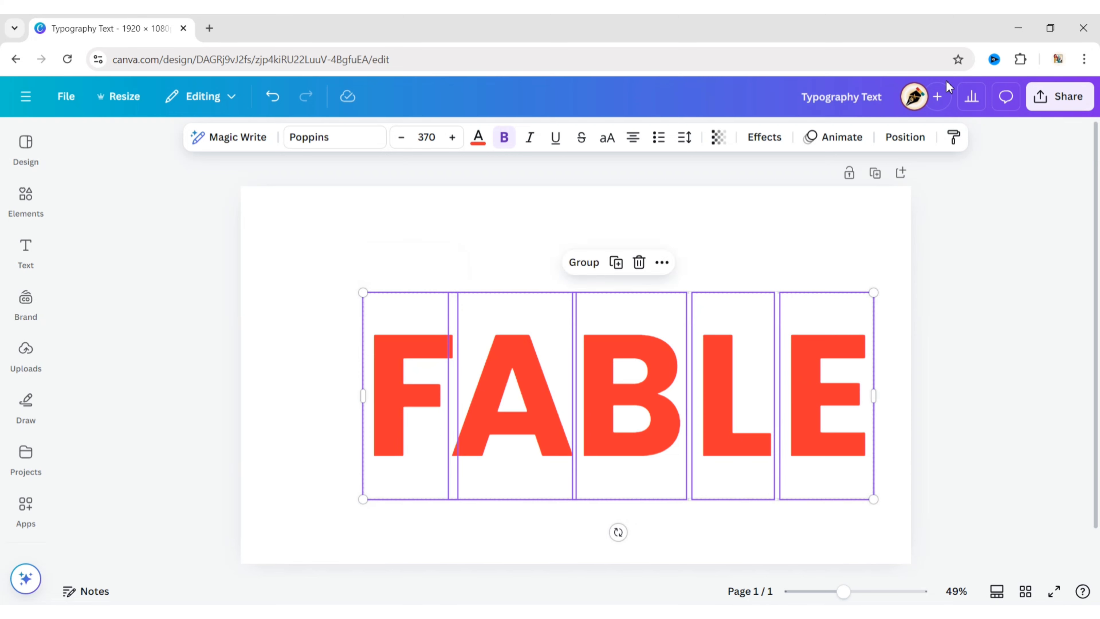
left_click(906, 136)
left_click(125, 494)
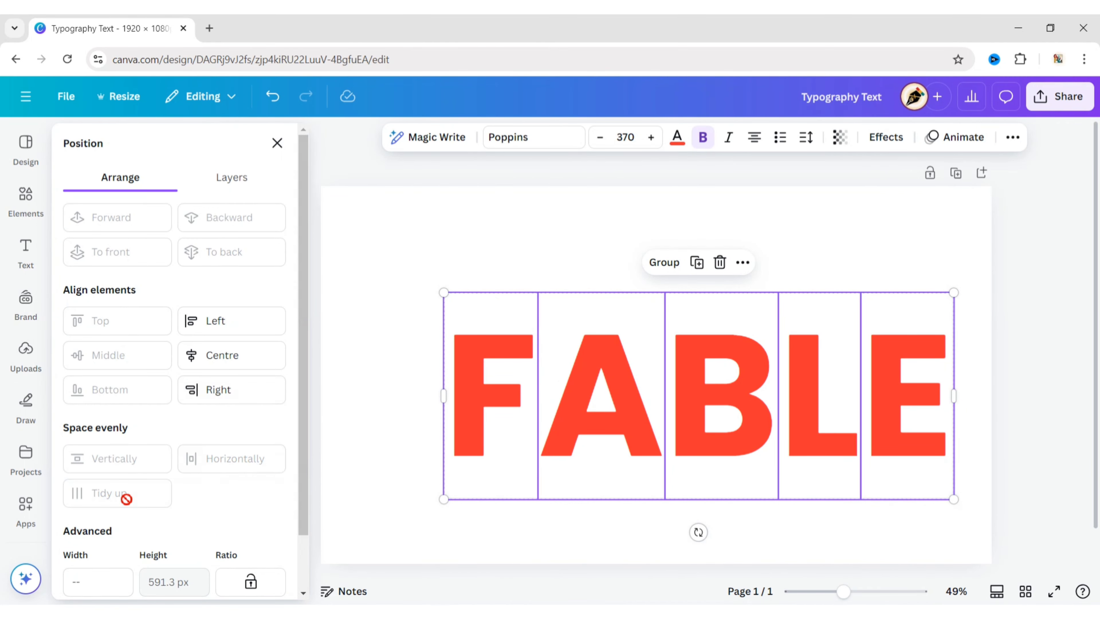
Step: Group the five letters, centre the group horizontally on the page, and ungroup them again
left_click(664, 263)
left_click(256, 355)
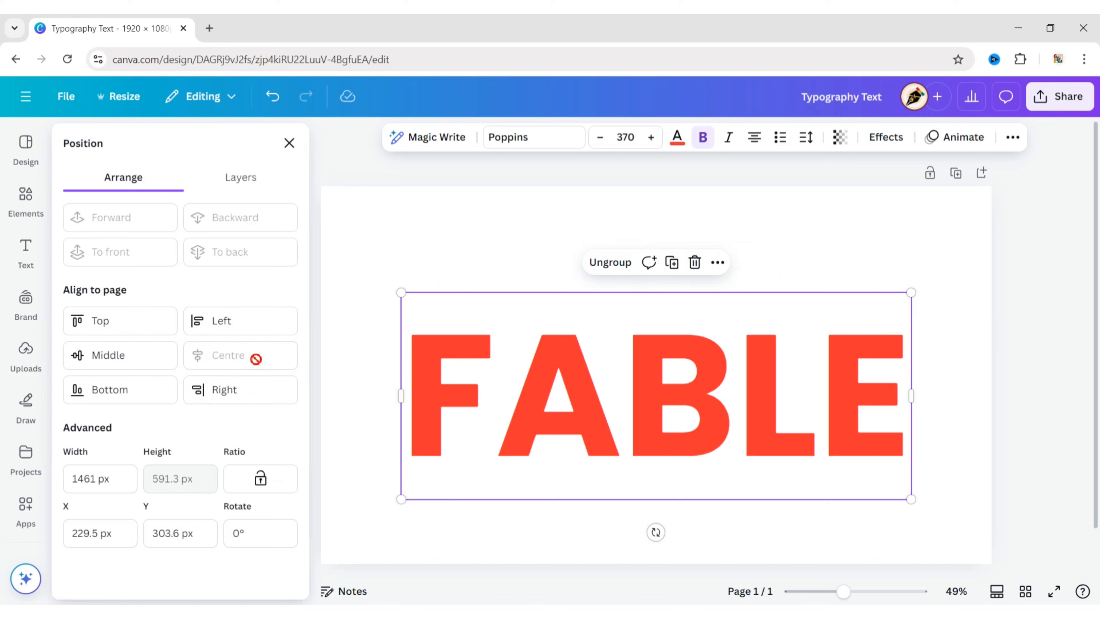
left_click(623, 275)
left_click(289, 143)
left_click(1028, 328)
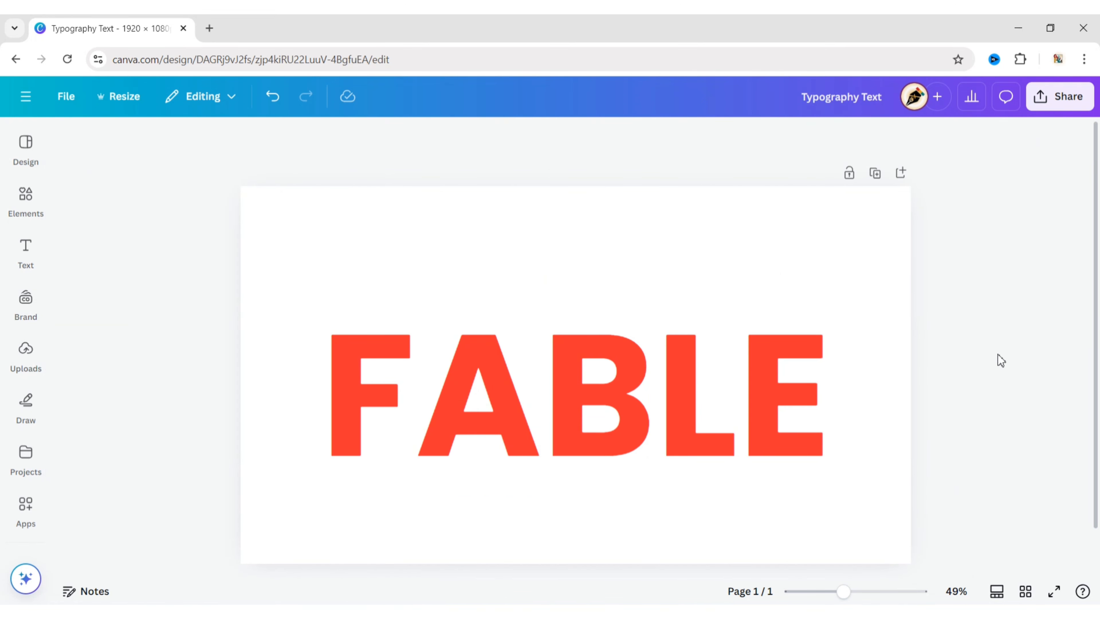
Step: Apply a Shadow effect to the letter F with offset 100, direction 95 and blur 65
left_click(365, 389)
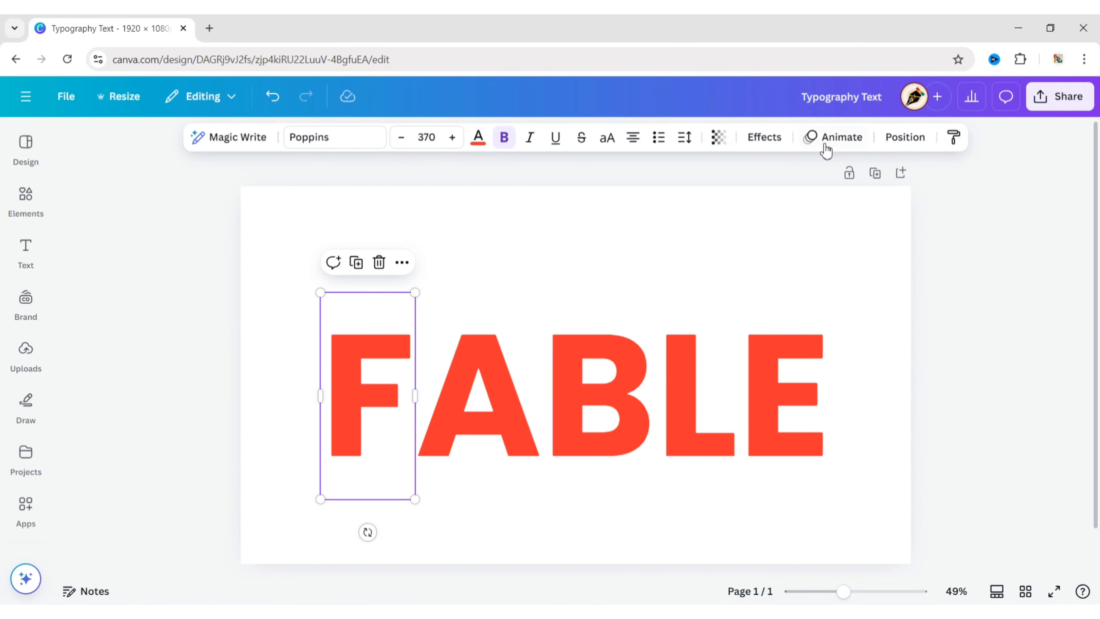
left_click(764, 137)
left_click(185, 232)
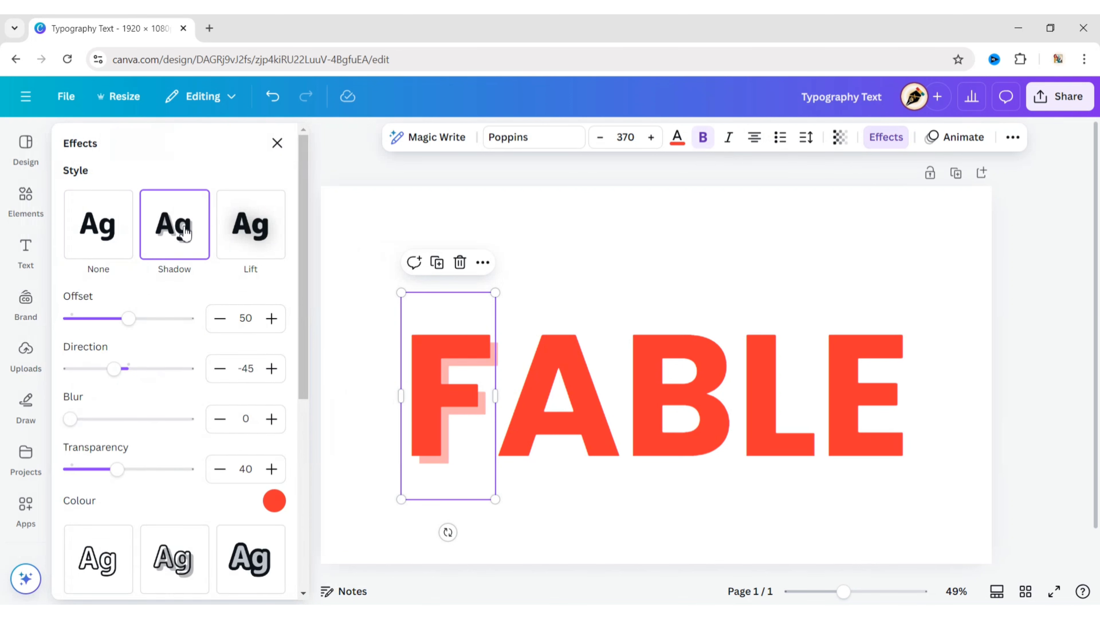
left_click(262, 316)
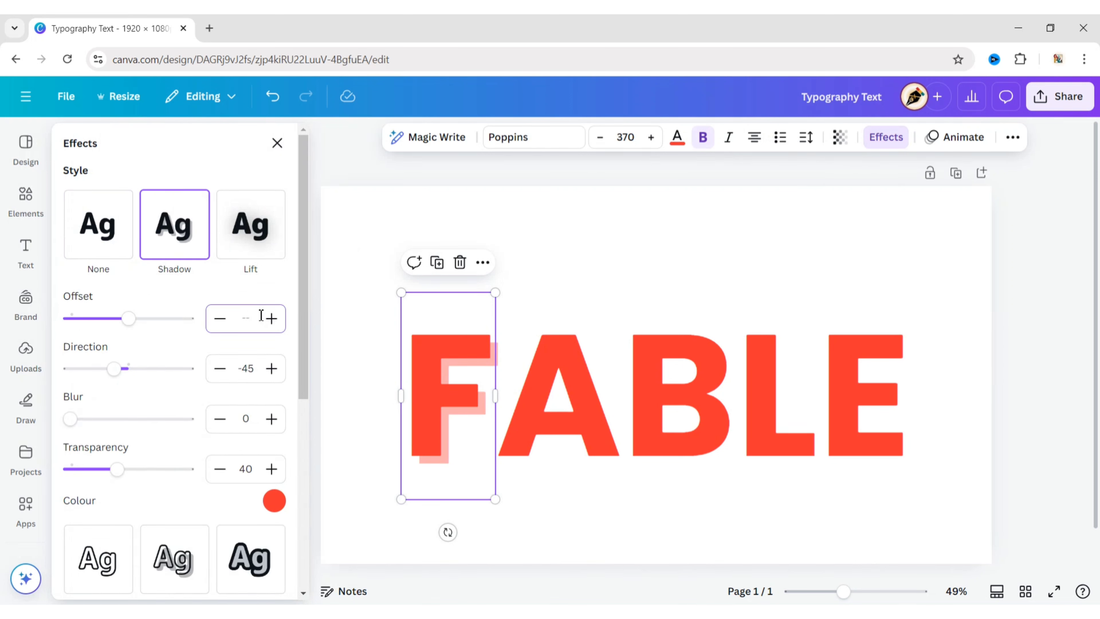
left_click(250, 371)
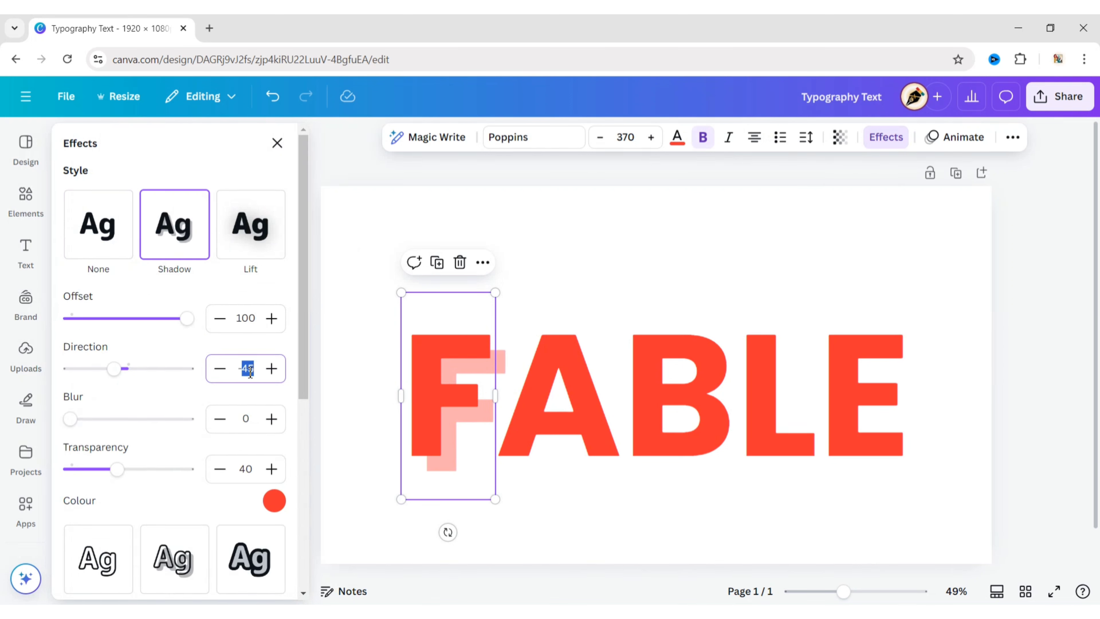
left_click(254, 417)
type("65")
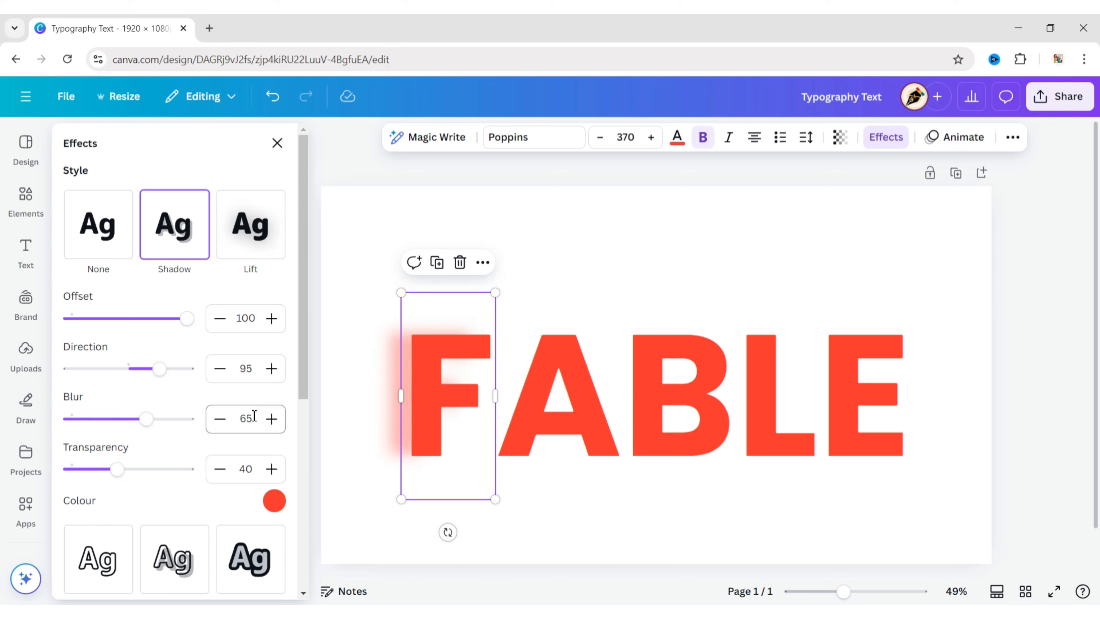
Step: Set the F's shadow transparency to 100 and its shadow colour to black
left_click(249, 469)
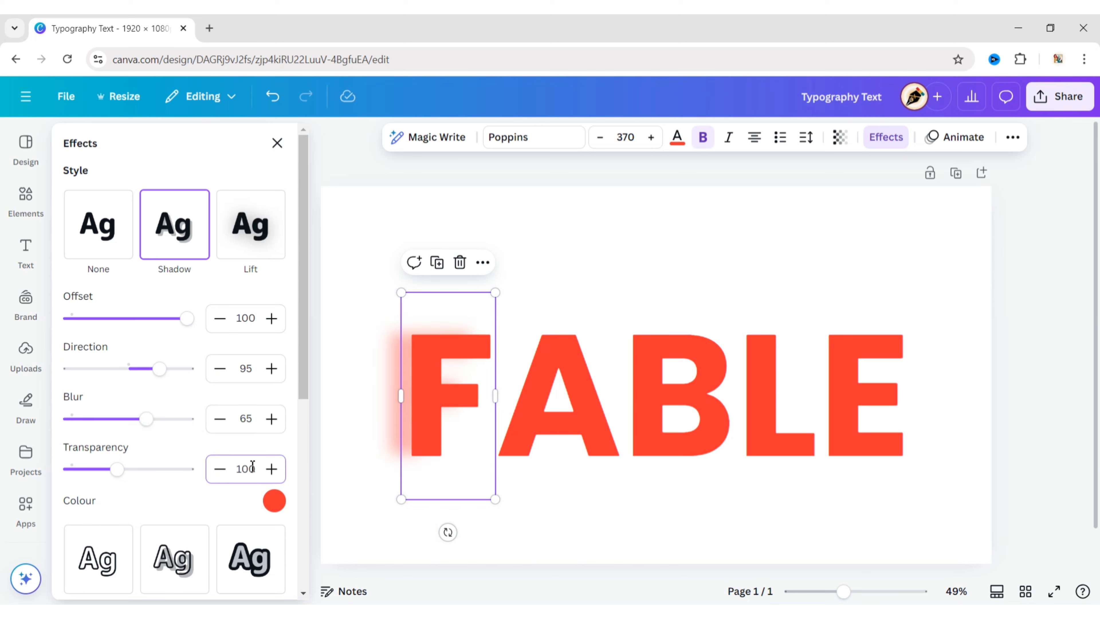
type("100")
key("Return")
left_click(274, 500)
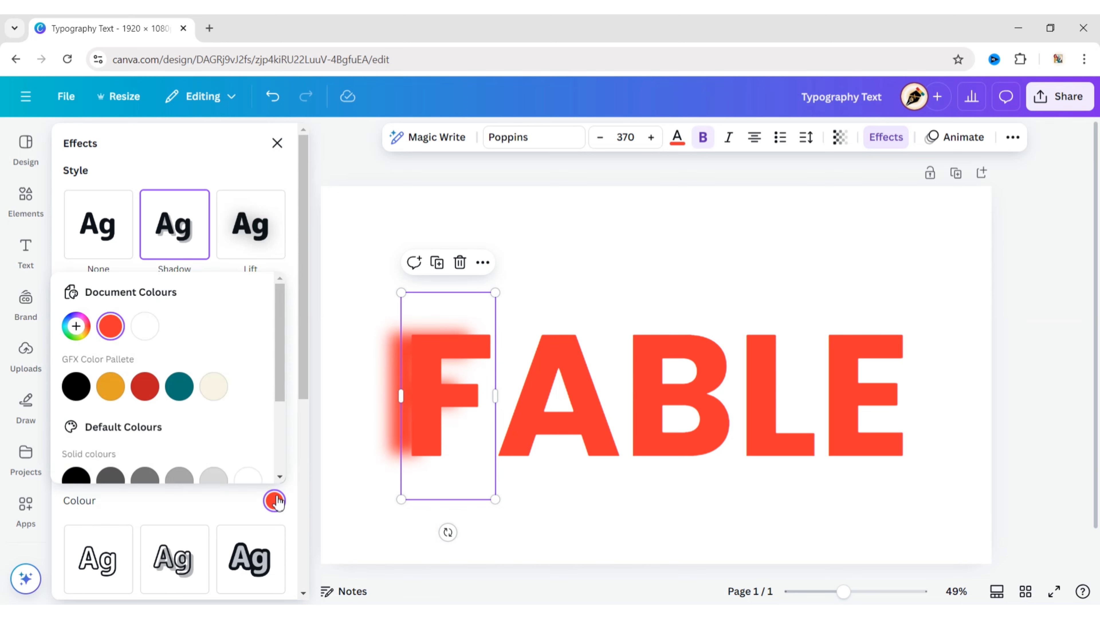
left_click(77, 387)
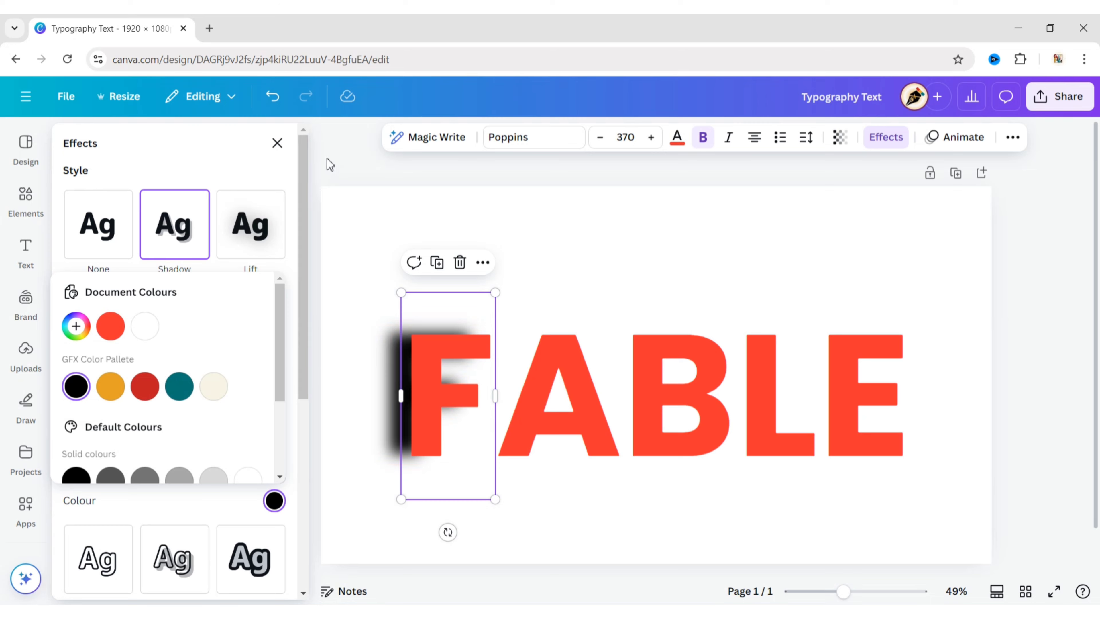
key("Escape")
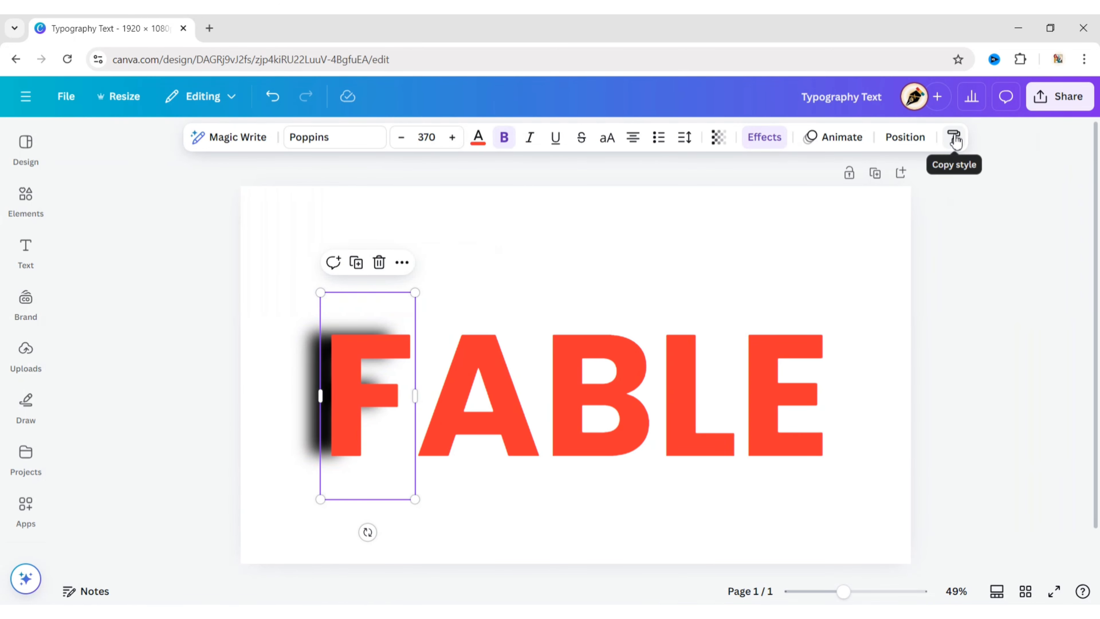
Step: Copy the F's shadow style onto the letters A, B, L and E
left_click(955, 137)
left_click(467, 399)
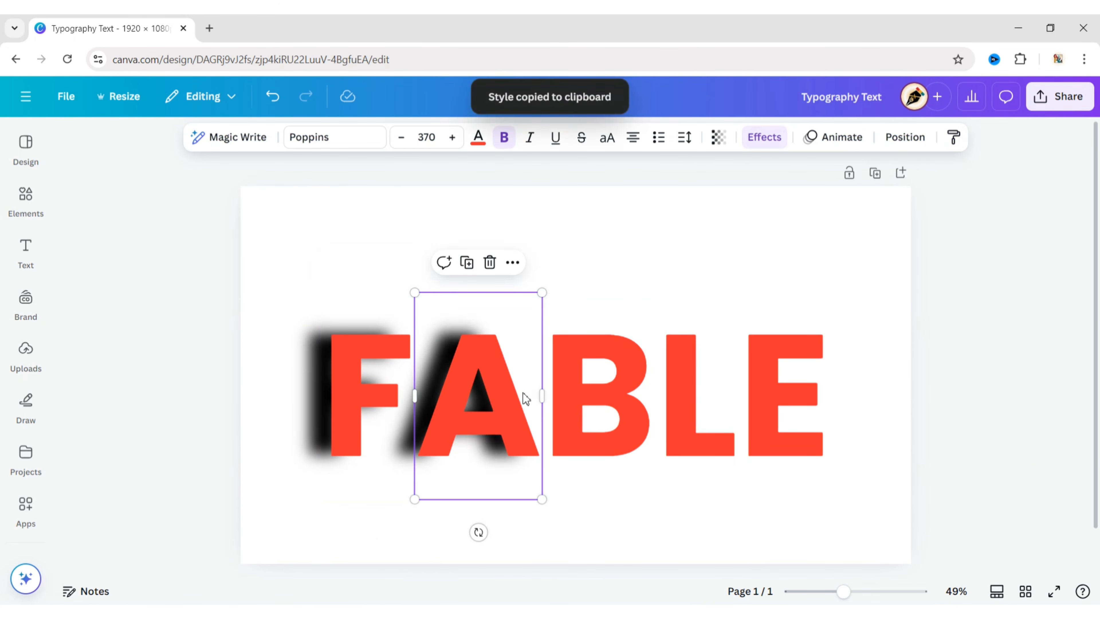
left_click(955, 138)
left_click(590, 413)
left_click(956, 143)
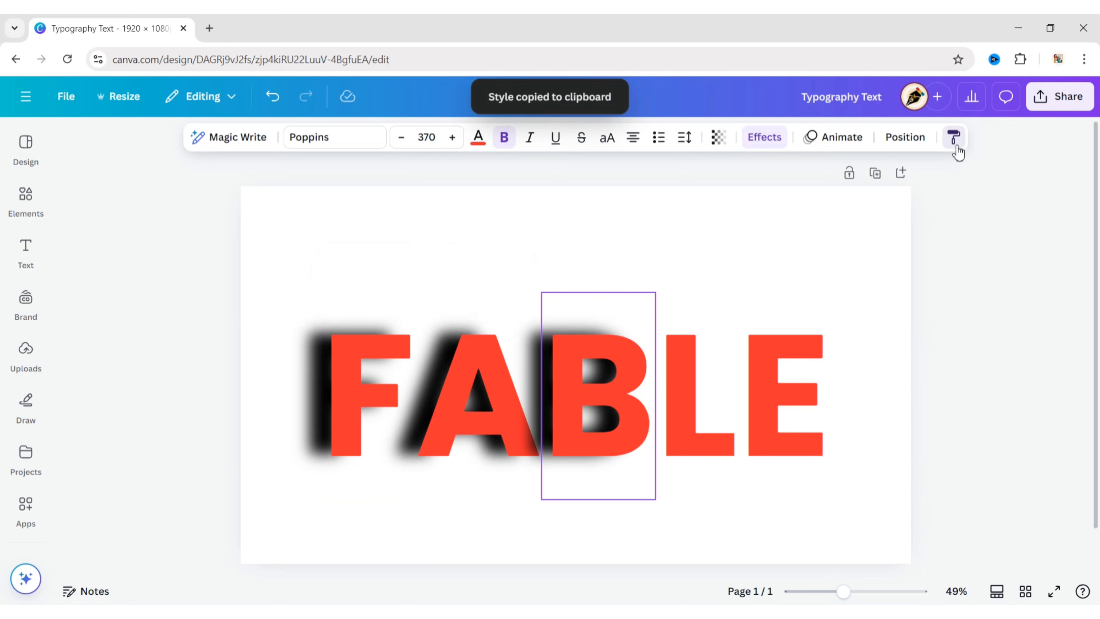
left_click(700, 398)
left_click(954, 137)
left_click(801, 375)
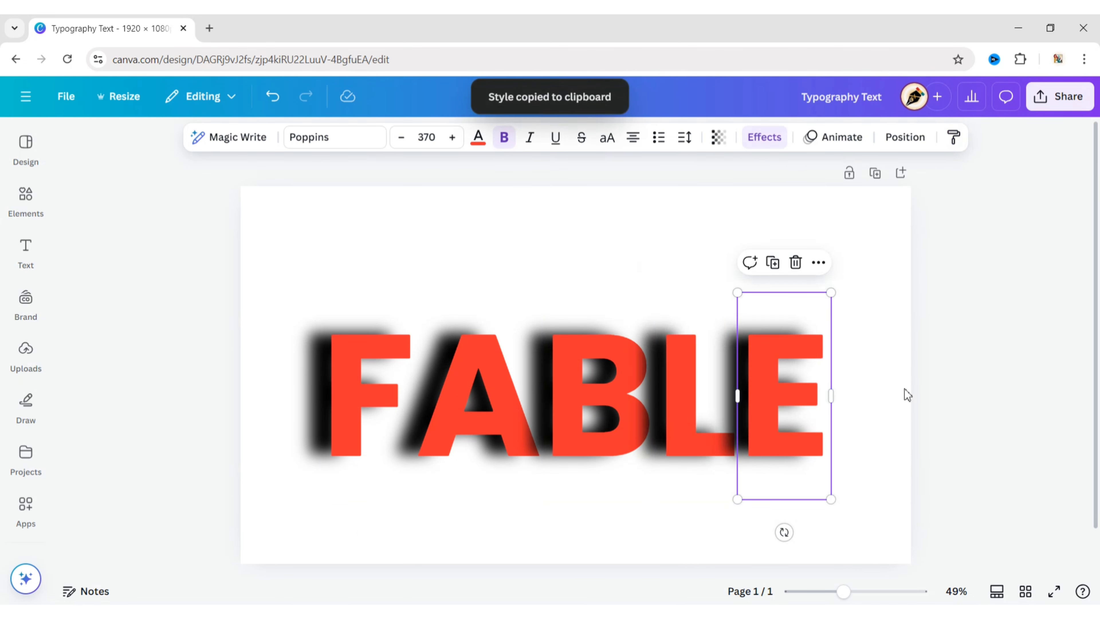
left_click(951, 387)
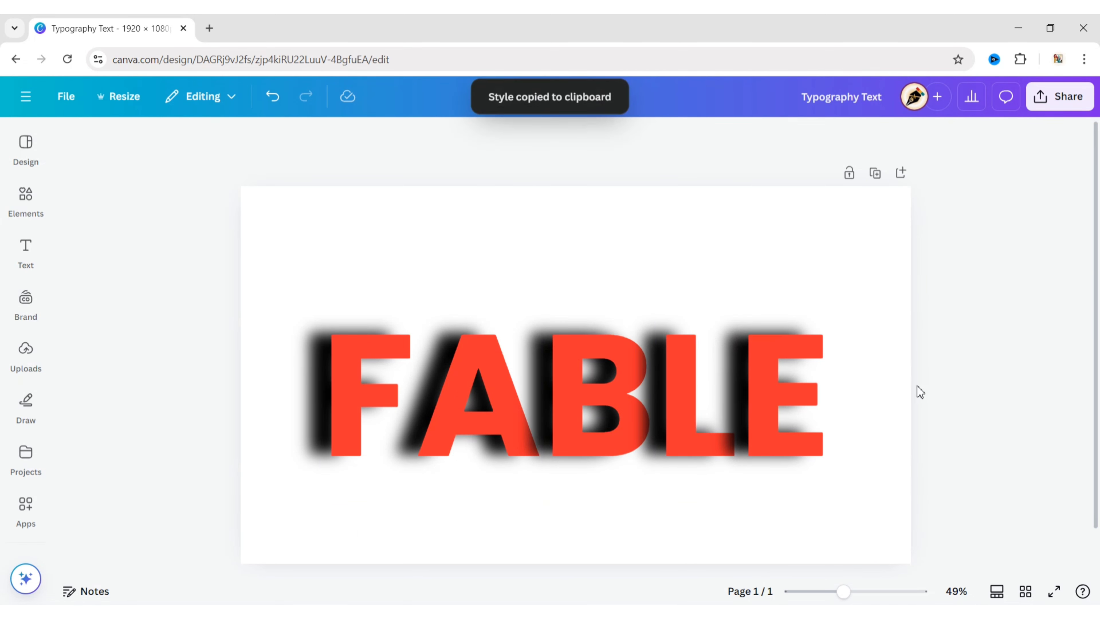
Step: Recolour the letter A green, the B blue and the L yellow using the default solid colours
left_click(476, 407)
left_click(480, 138)
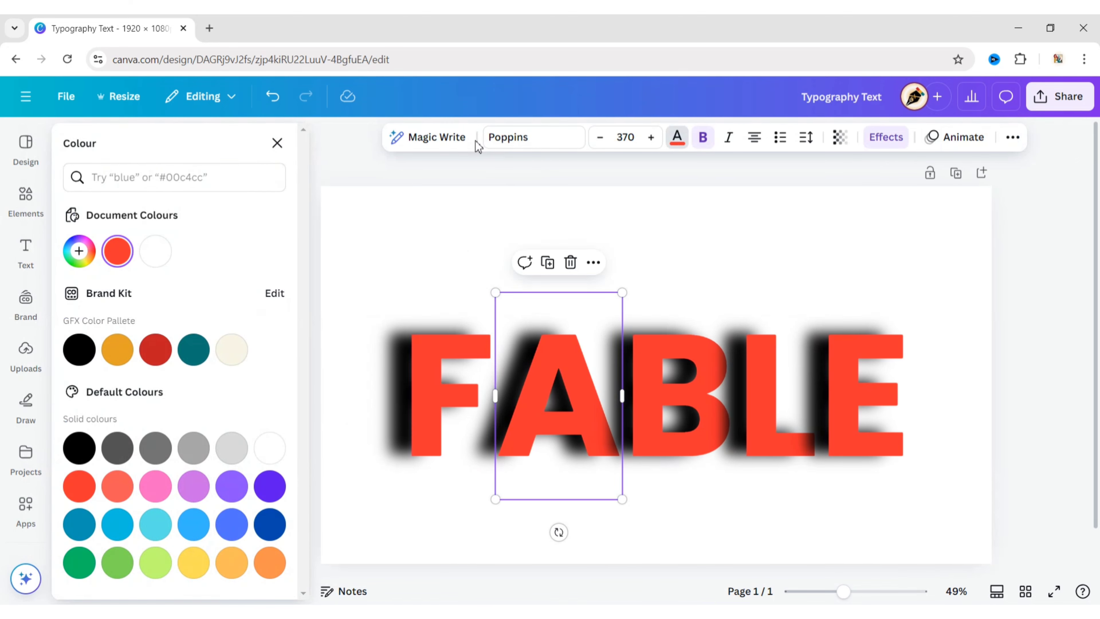
left_click(79, 562)
left_click(678, 412)
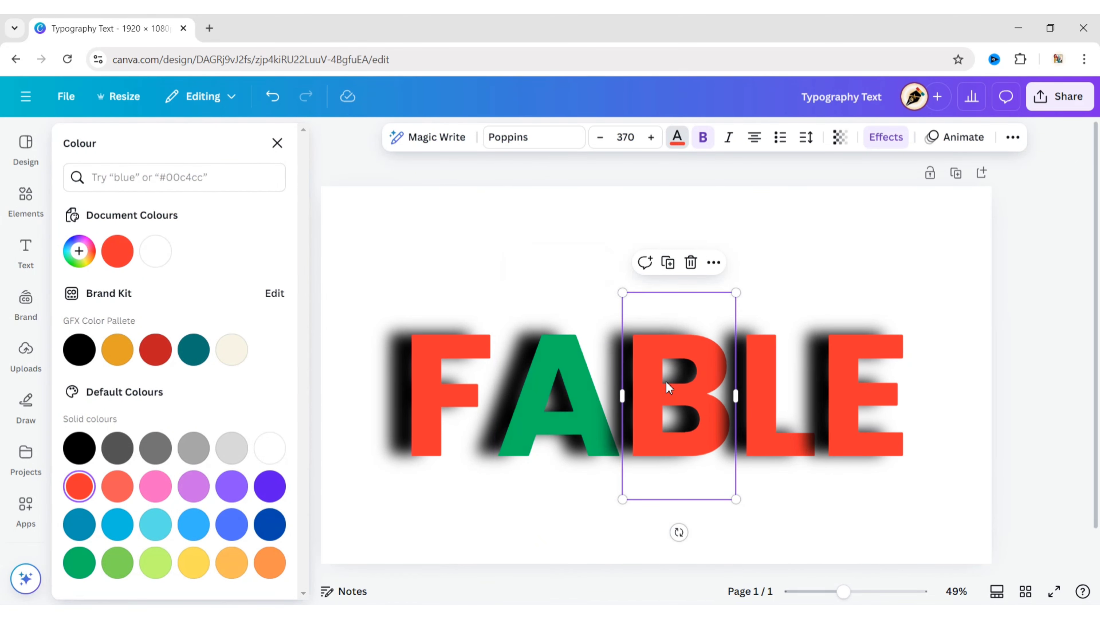
left_click(231, 525)
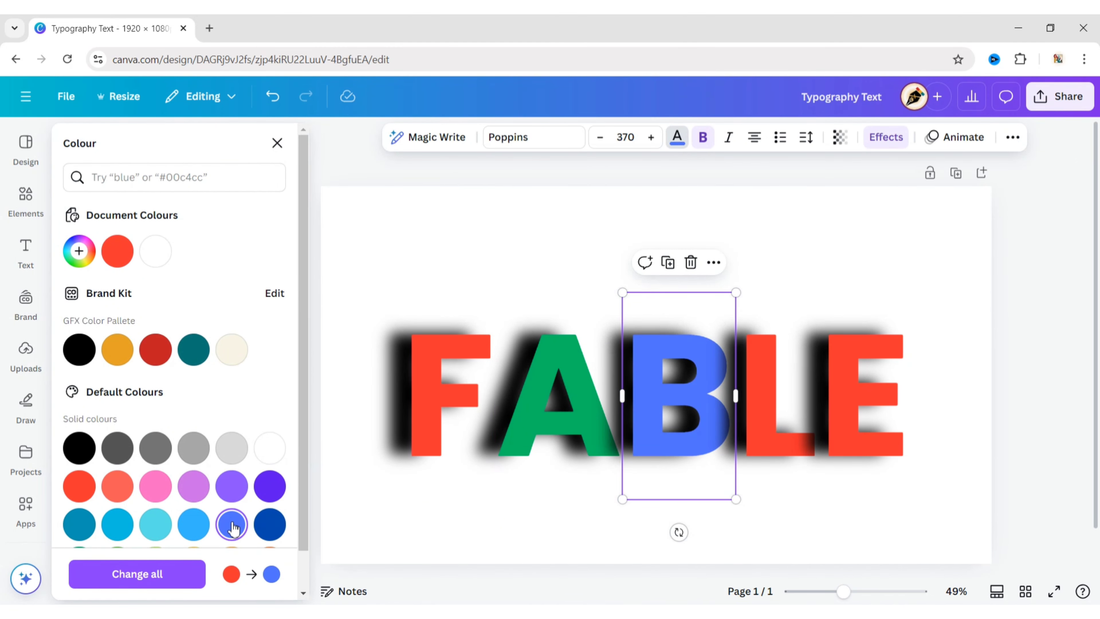
left_click(767, 453)
left_click(193, 563)
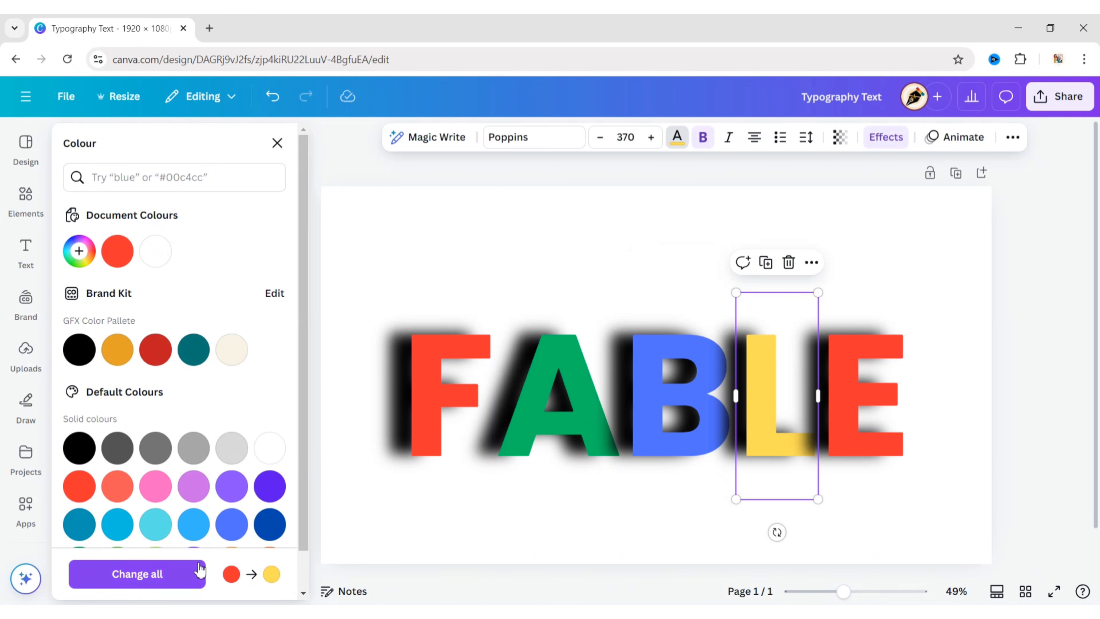
Step: Recolour the letter E light purple using the default solid colours
left_click(894, 415)
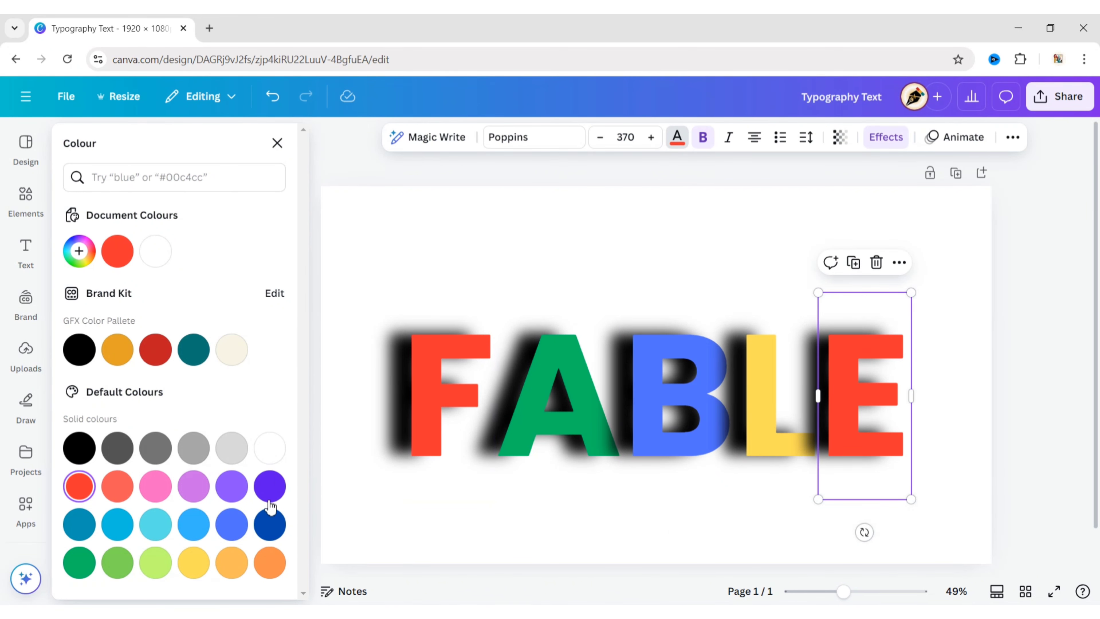
left_click(194, 486)
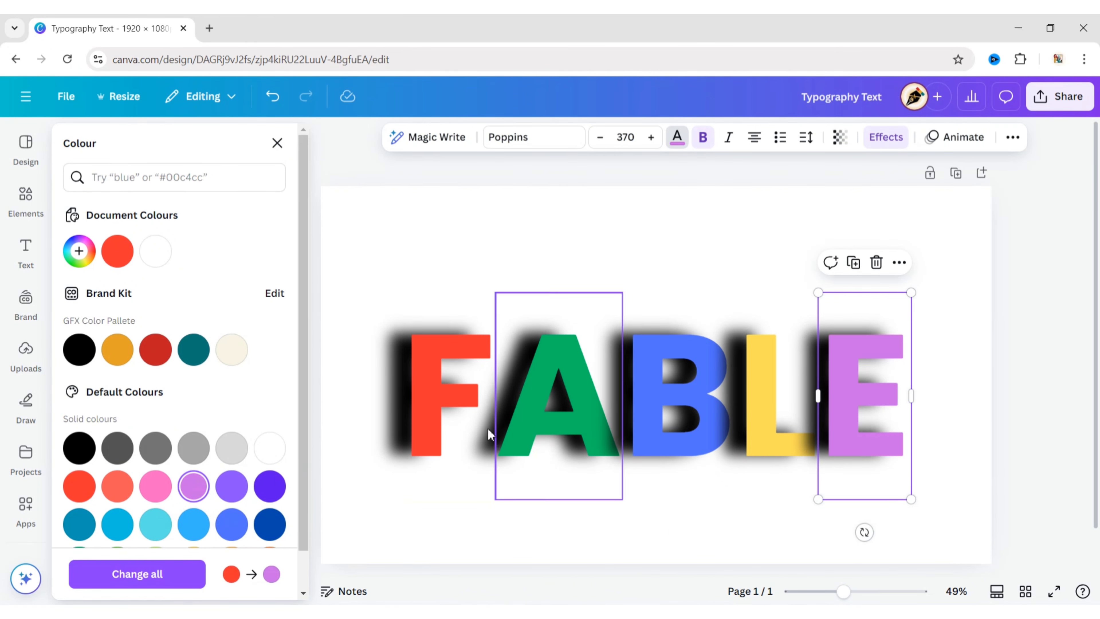
left_click(1052, 298)
left_click(963, 329)
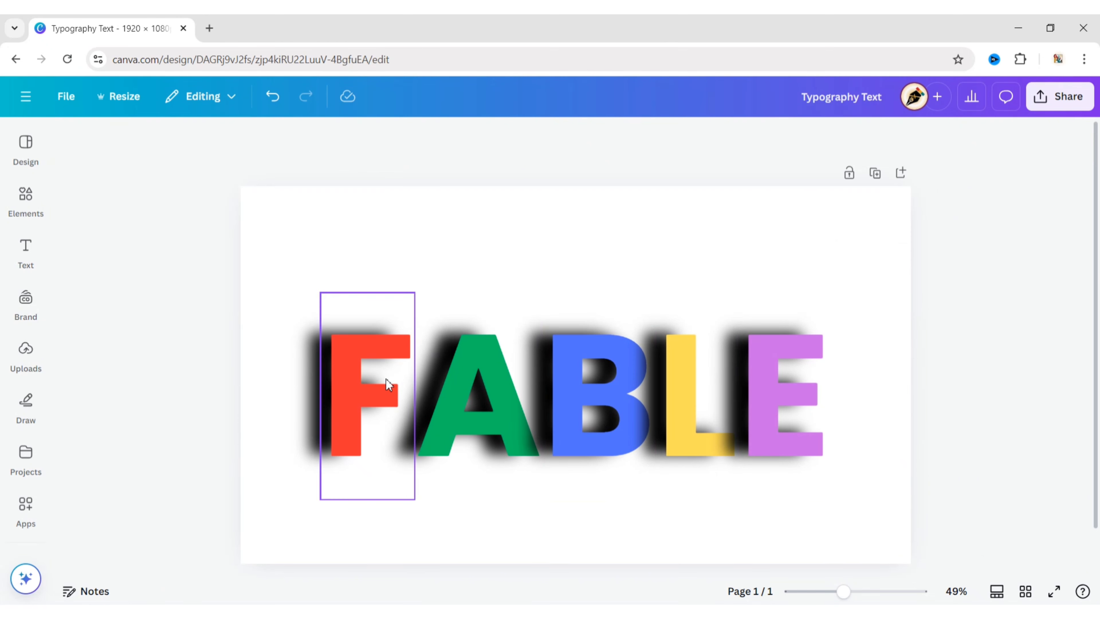
Step: Move the F right so it tucks under the A, and set the A's shadow direction to 125
left_click_drag(379, 393, 424, 385)
left_click(423, 385)
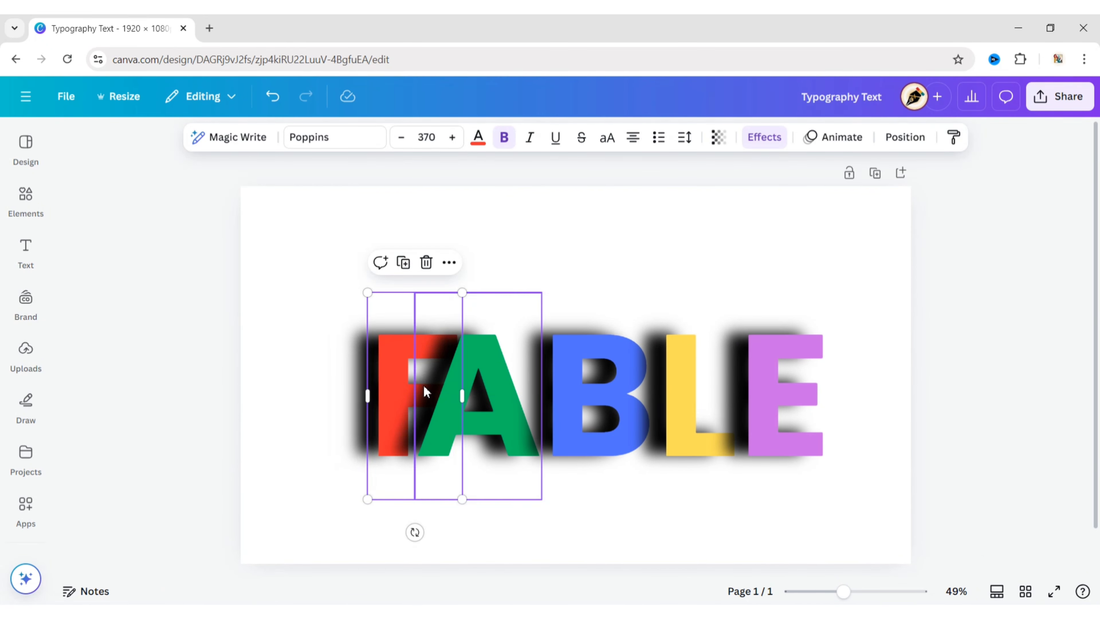
left_click(765, 138)
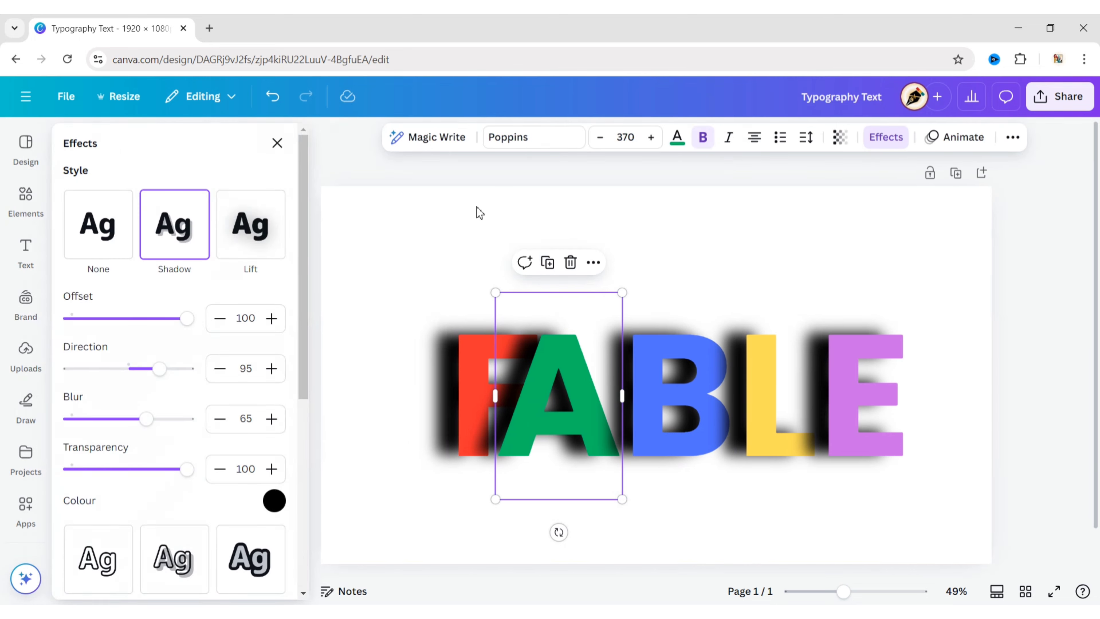
left_click(251, 367)
type("125")
left_click(413, 292)
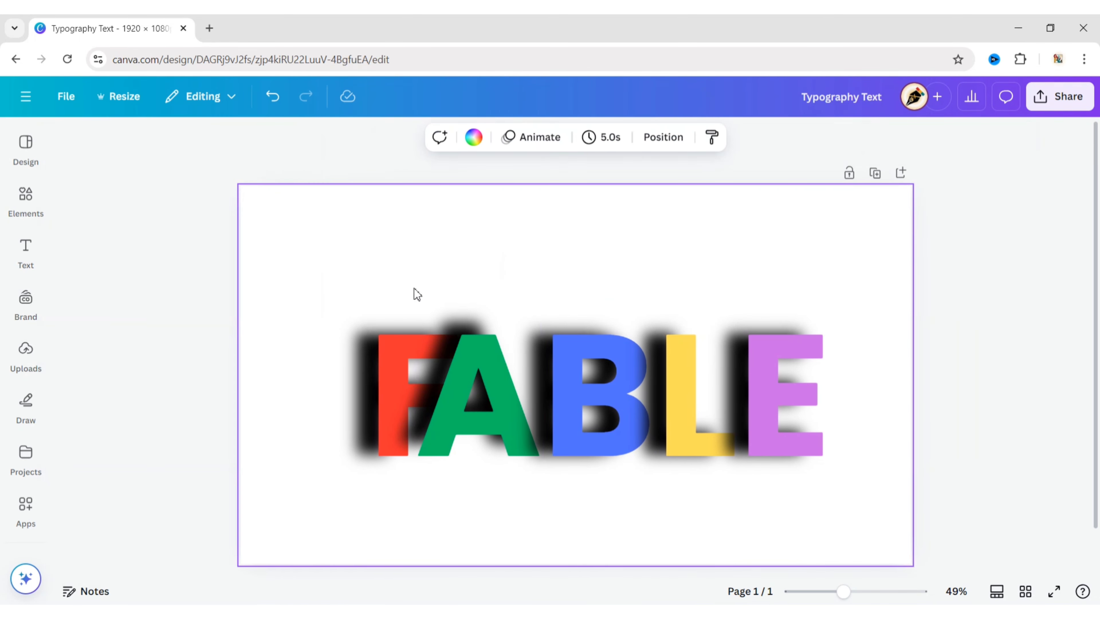
Step: Move the B left to overlap the A's edge and set the B's shadow direction to 65
left_click(571, 389)
left_click_drag(577, 389, 551, 388)
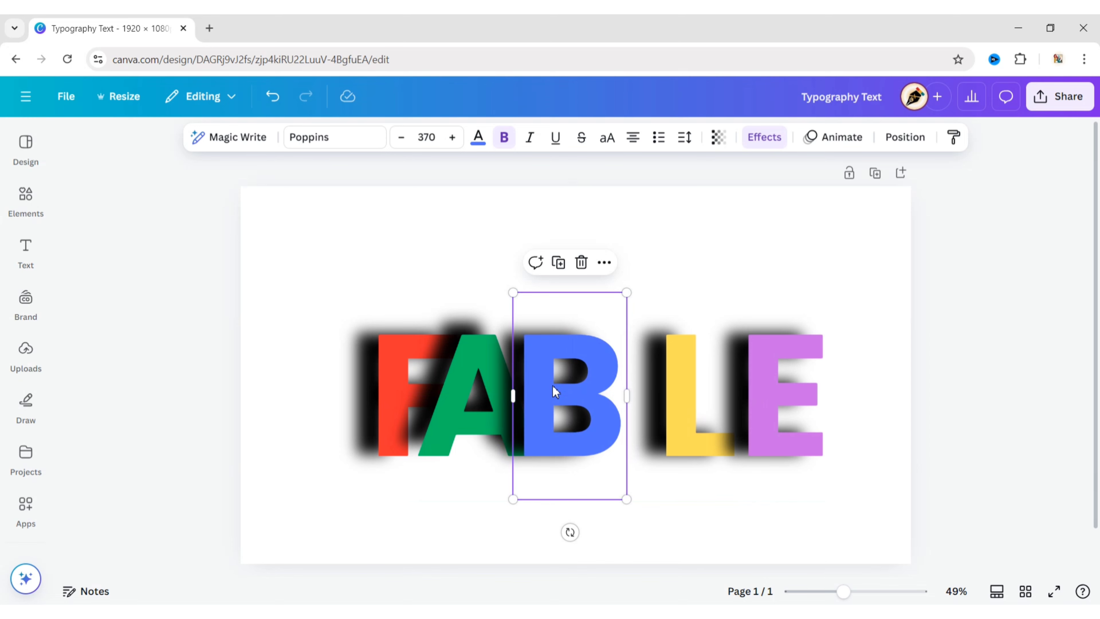
left_click(765, 137)
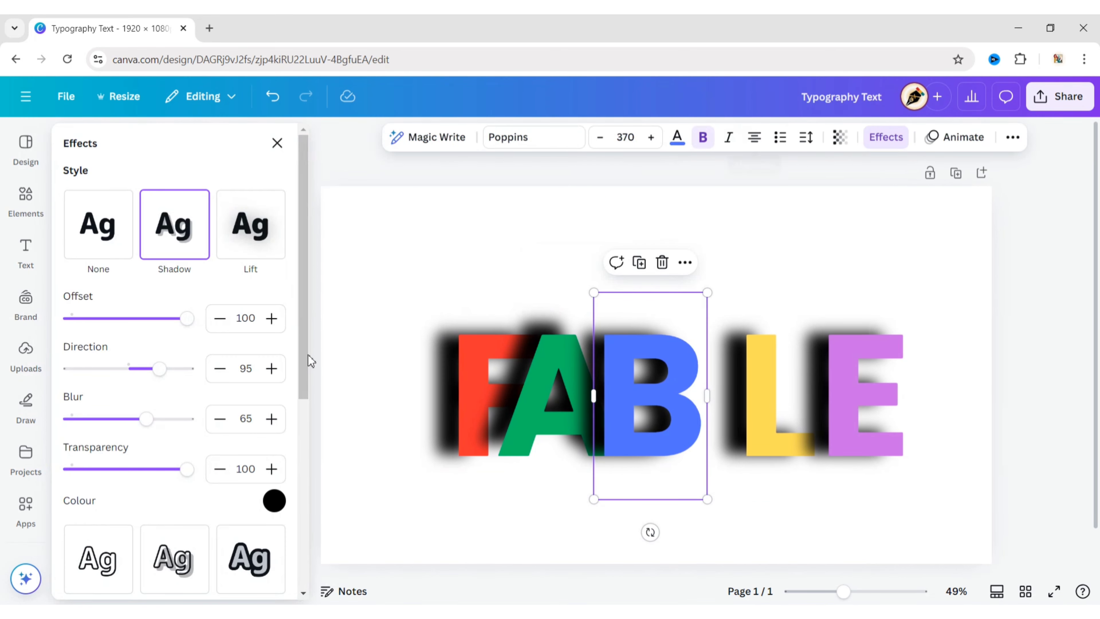
left_click(255, 370)
type("65")
key("Return")
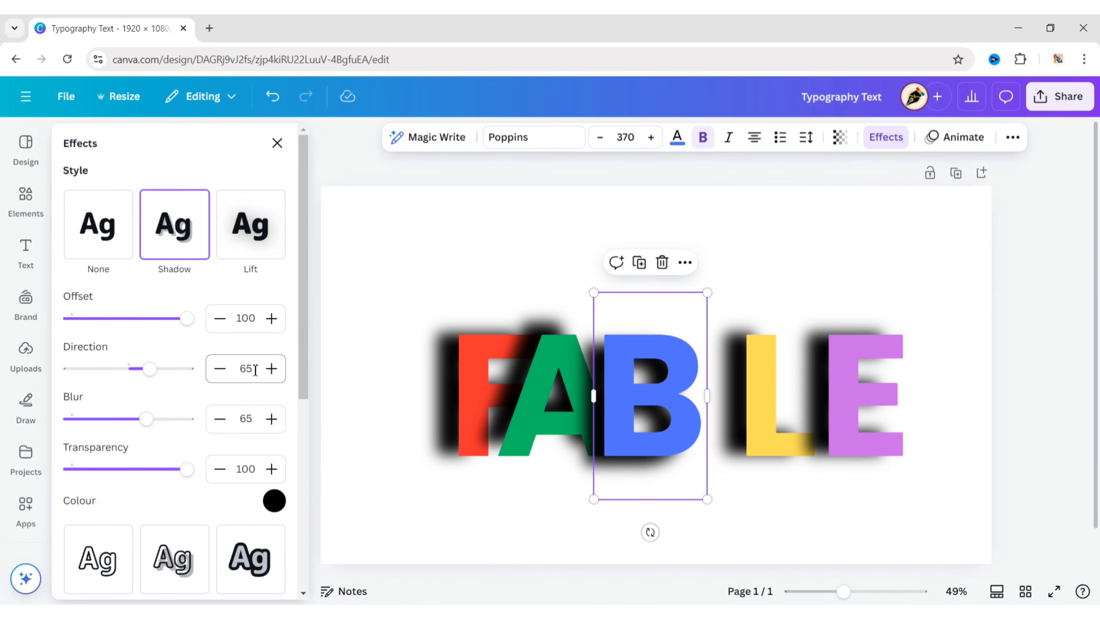
left_click(430, 263)
Step: Move the L left against the B and set the L's shadow direction to 80
left_click_drag(693, 411, 645, 411)
left_click(765, 137)
left_click(257, 369)
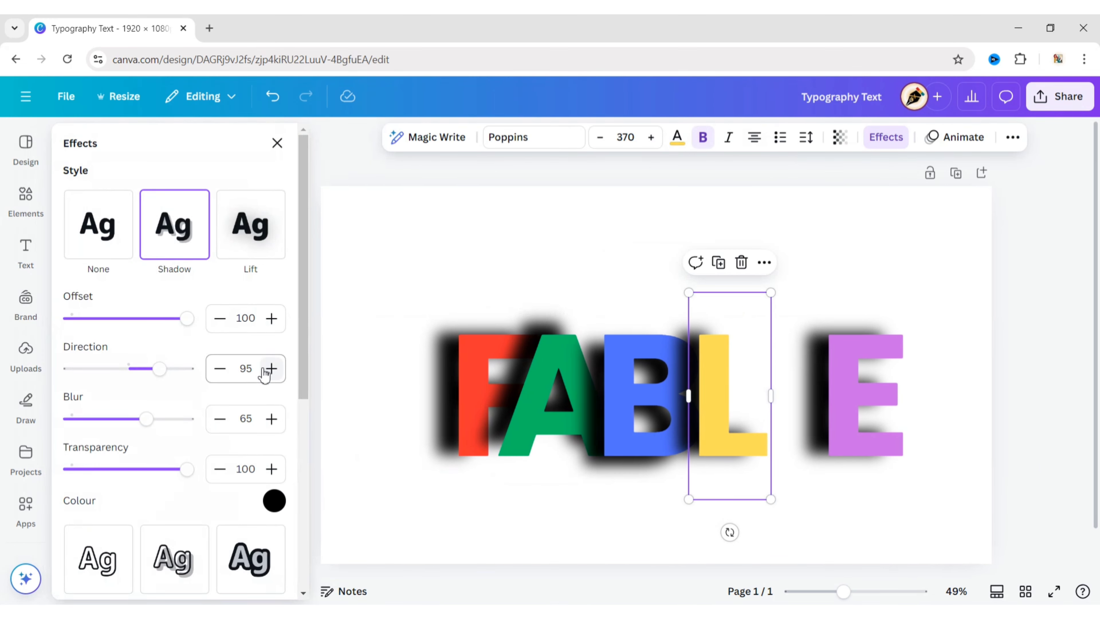
type("80")
Step: Move the E left to overlap the L and set the E's shadow direction to 65
left_click(859, 405)
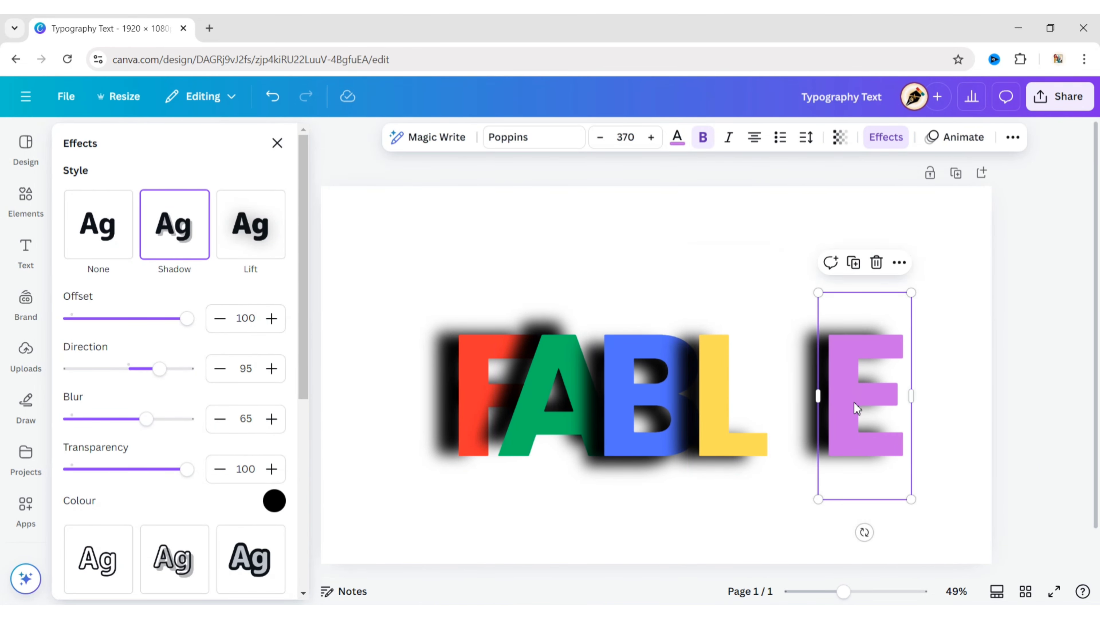
left_click_drag(859, 404, 786, 402)
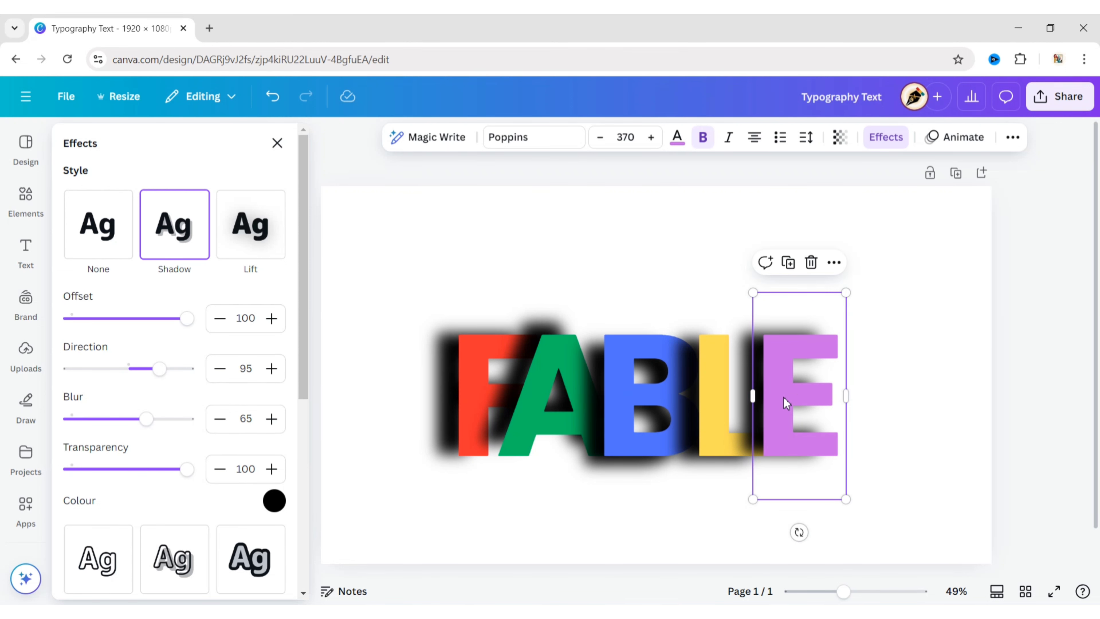
type("65")
key("Return")
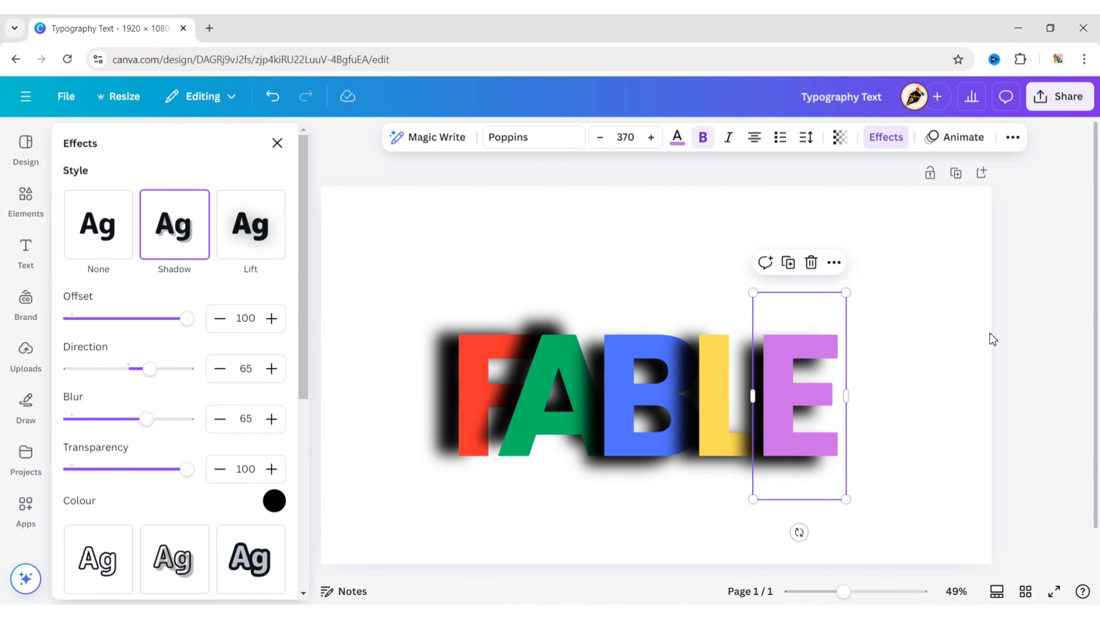
left_click(1014, 335)
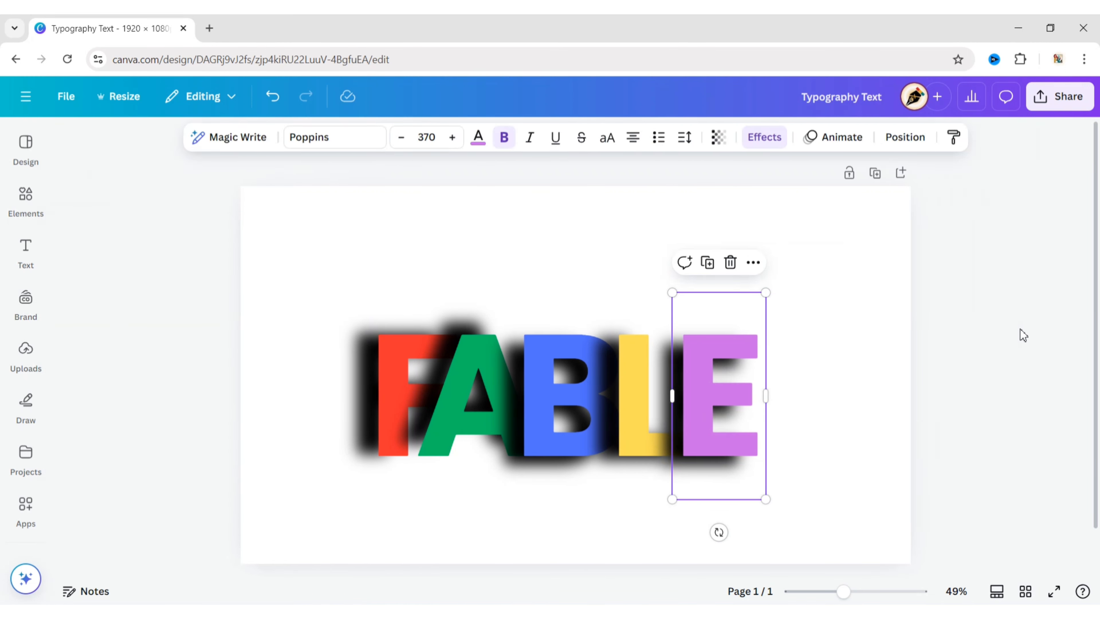
Step: Add a heading reading "READ THE" centred above the FABLE letters
left_click(26, 251)
left_click(130, 281)
left_click(379, 158)
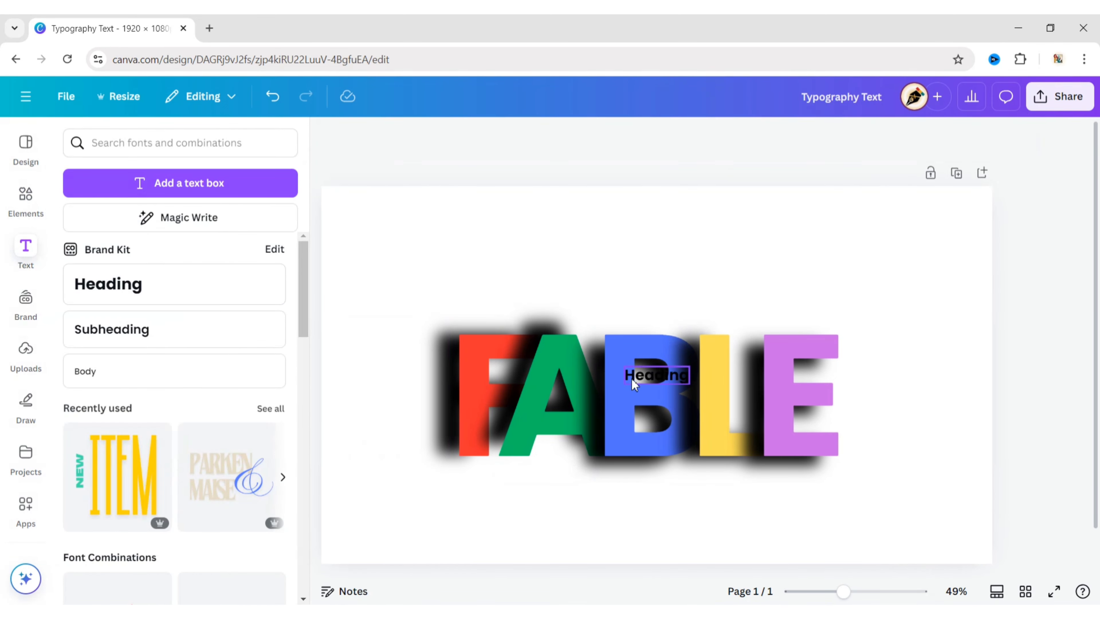
left_click_drag(633, 375, 637, 255)
double_click(638, 256)
type("RE")
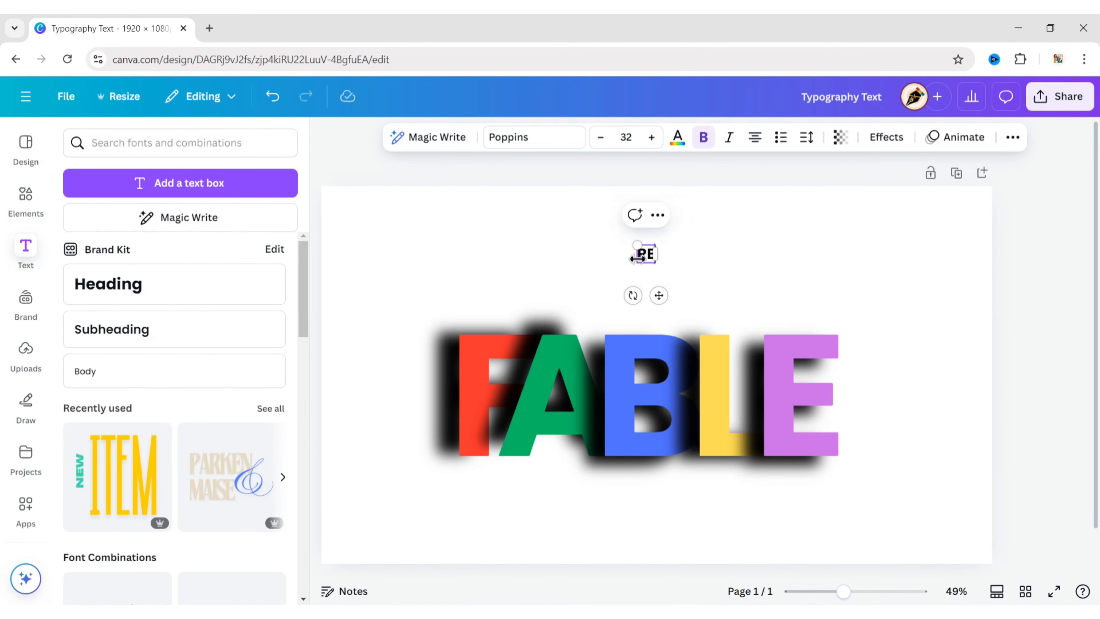
type("AD THE")
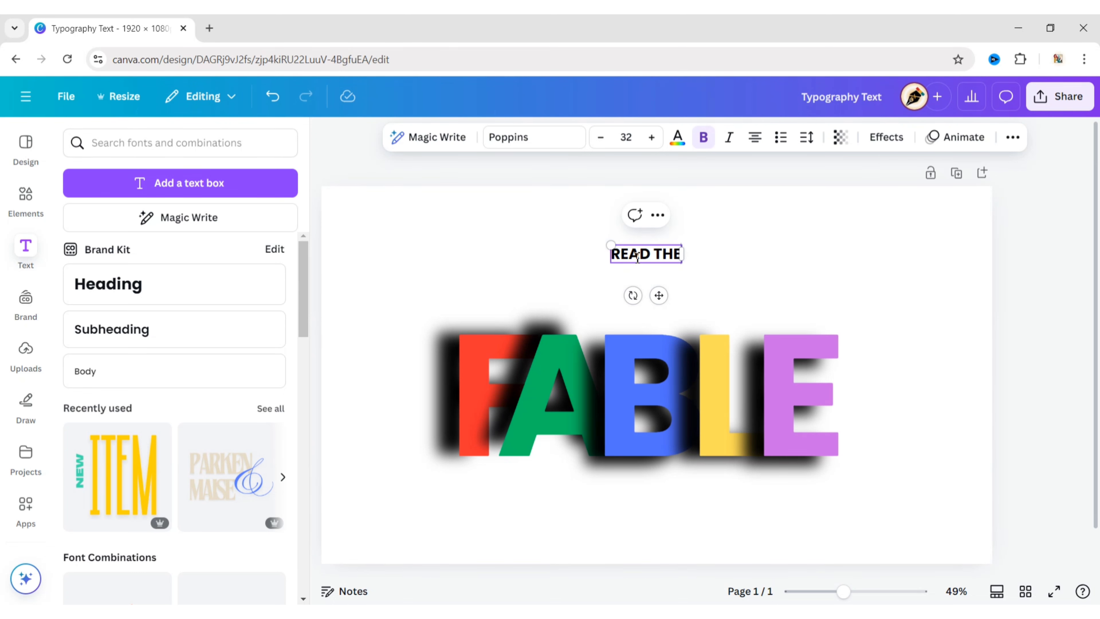
Step: Set the READ THE heading to font size 75 and a thin Poppins weight
left_click(629, 138)
key("Return")
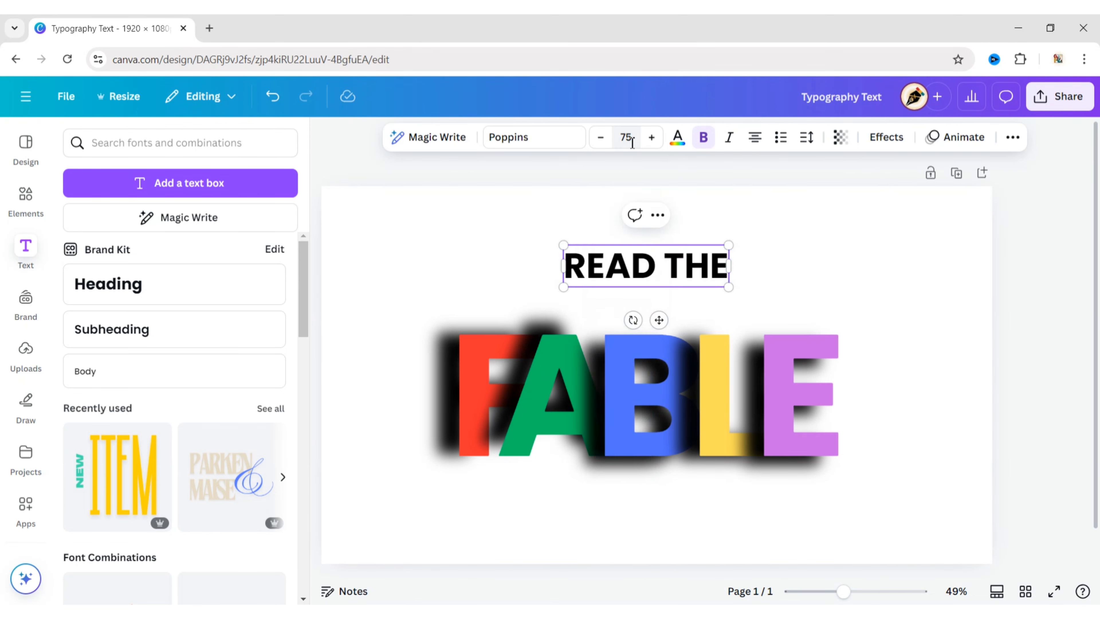
left_click(544, 138)
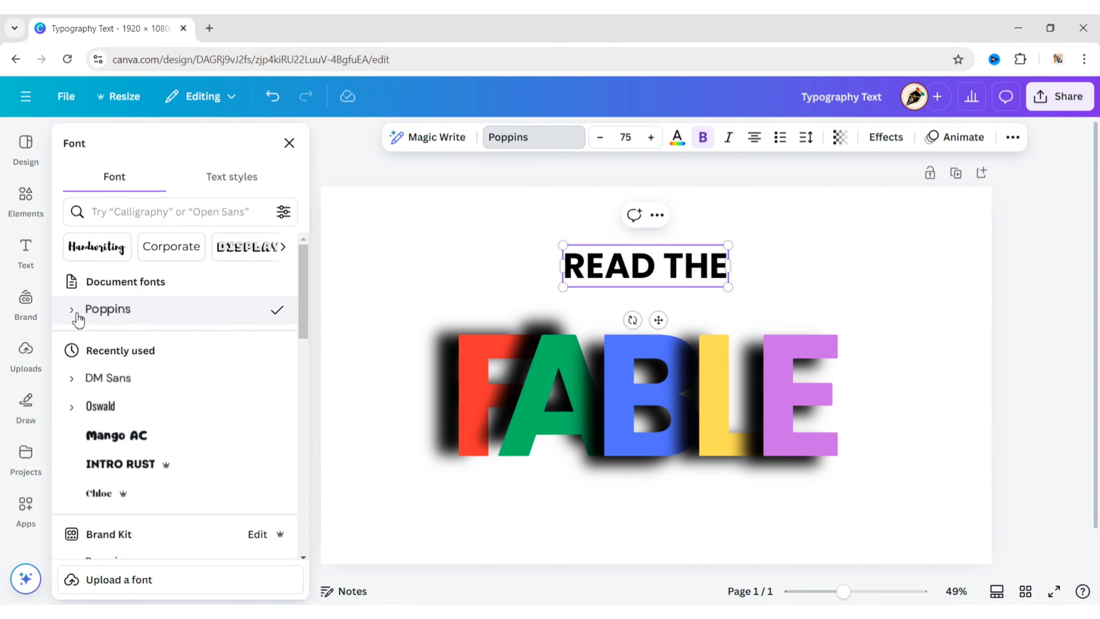
left_click(77, 316)
left_click(108, 369)
left_click(289, 143)
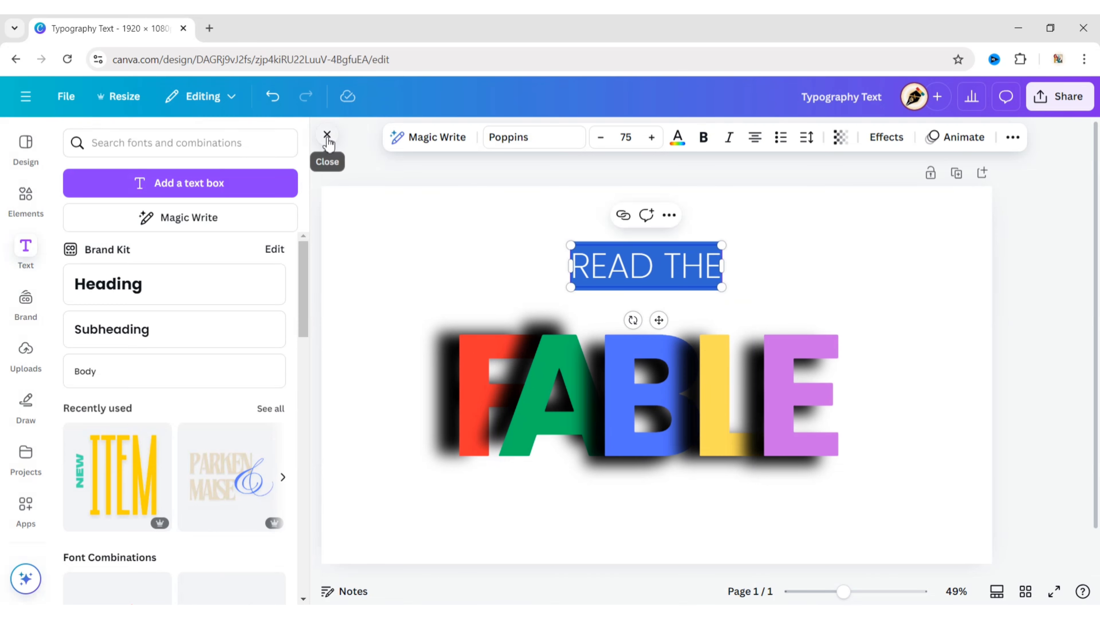
left_click(328, 142)
left_click(975, 281)
Step: Change the READ THE heading's text colour to white
left_click(611, 272)
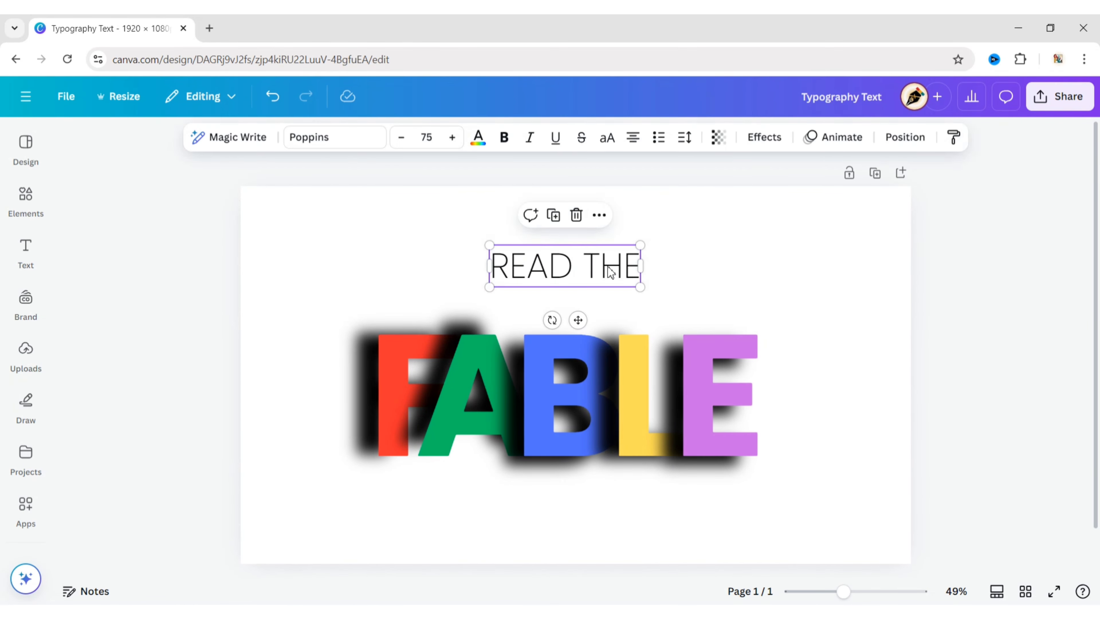
left_click(478, 137)
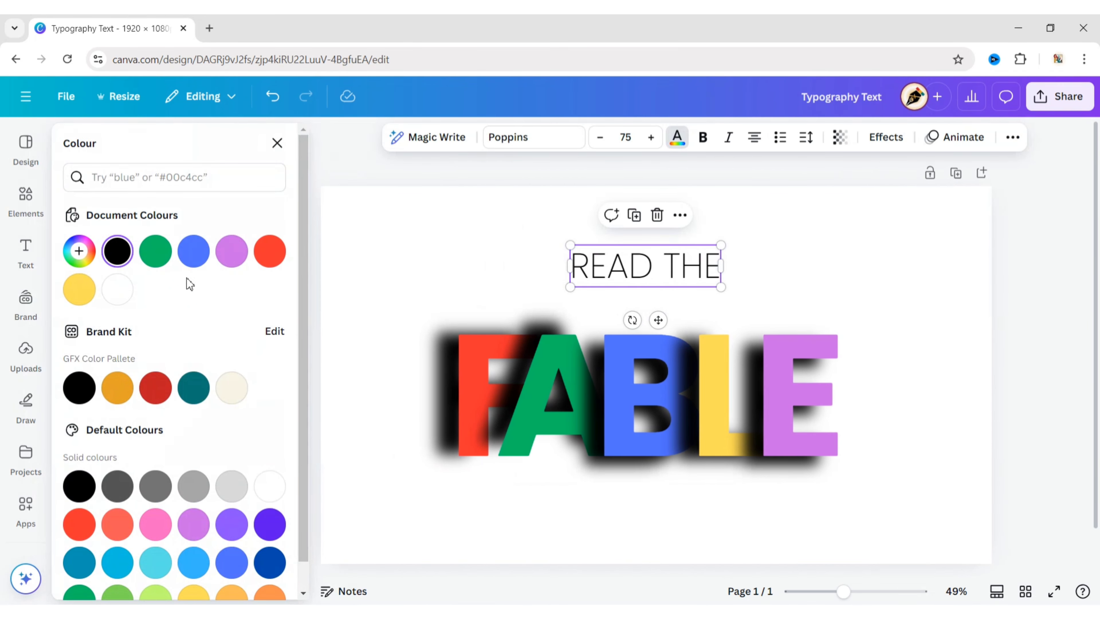
left_click(111, 286)
left_click(325, 190)
left_click(325, 190)
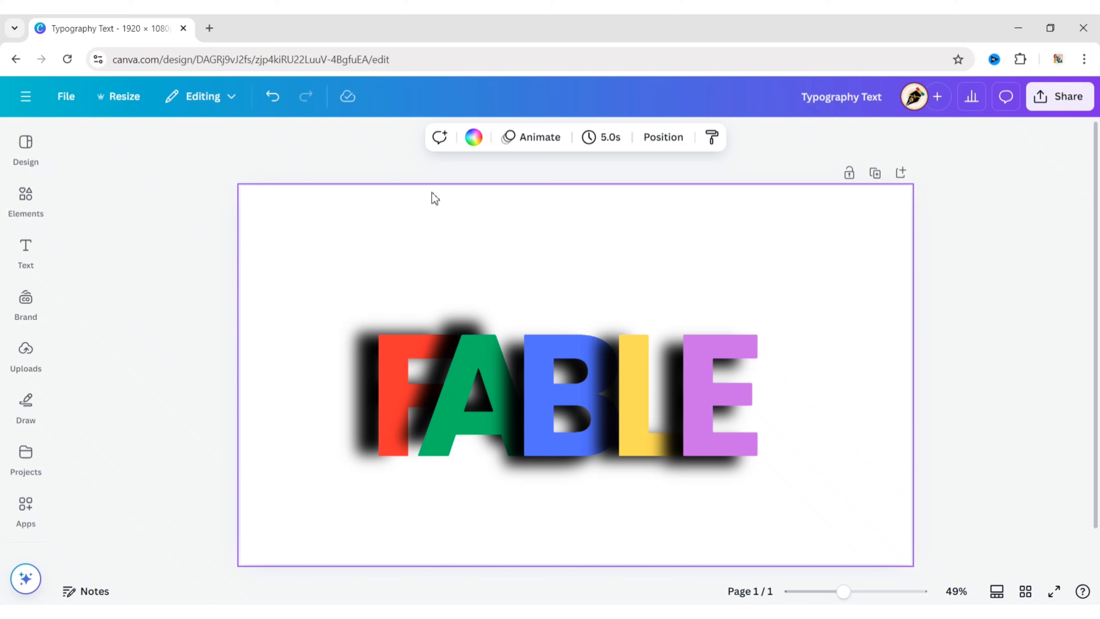
Step: Change the page background colour to black
left_click(472, 137)
left_click(80, 484)
key("Escape")
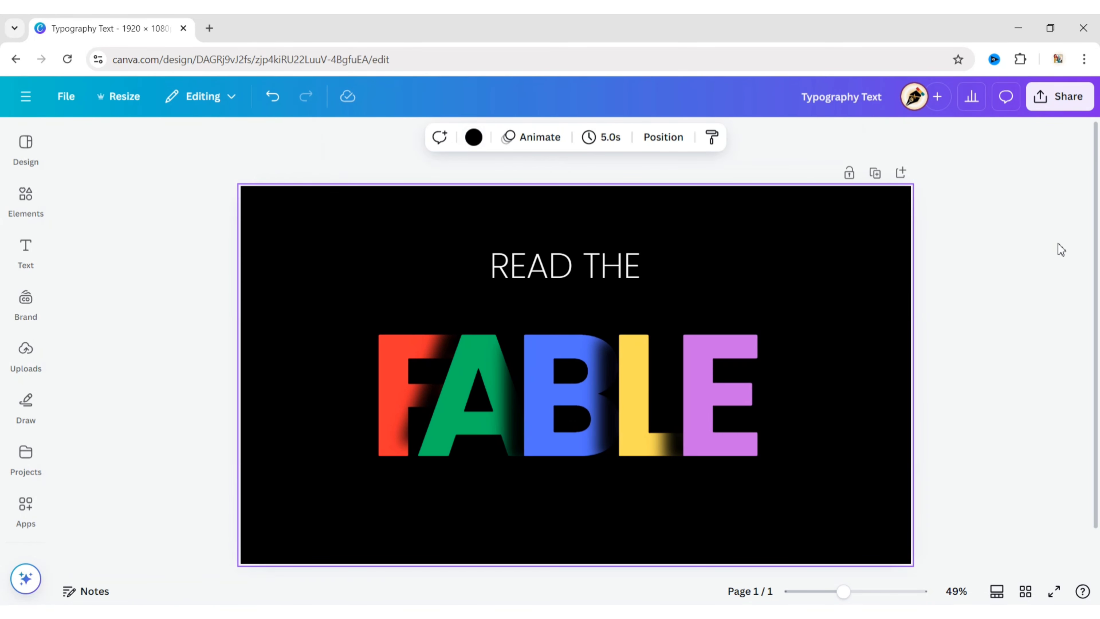
key("Escape")
Step: Nudge the letter F slightly left so more of it shows beside the A
left_click(405, 390)
key("shift+Left")
key("shift+Left")
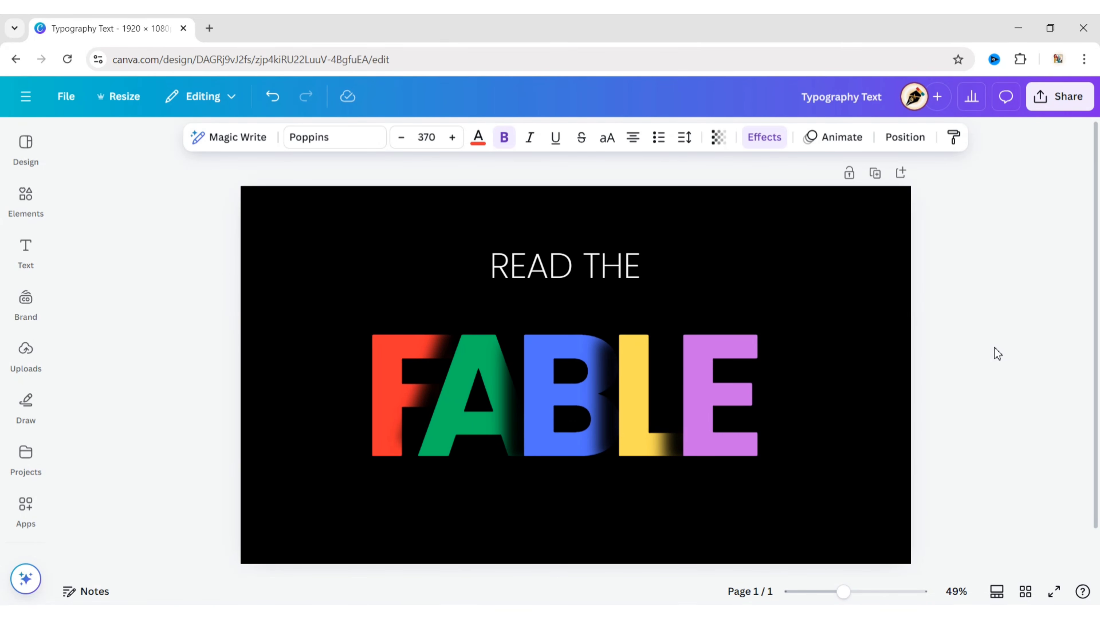
Step: Nudge the letters B, L and E slightly right to fine-tune their spacing
left_click(571, 398)
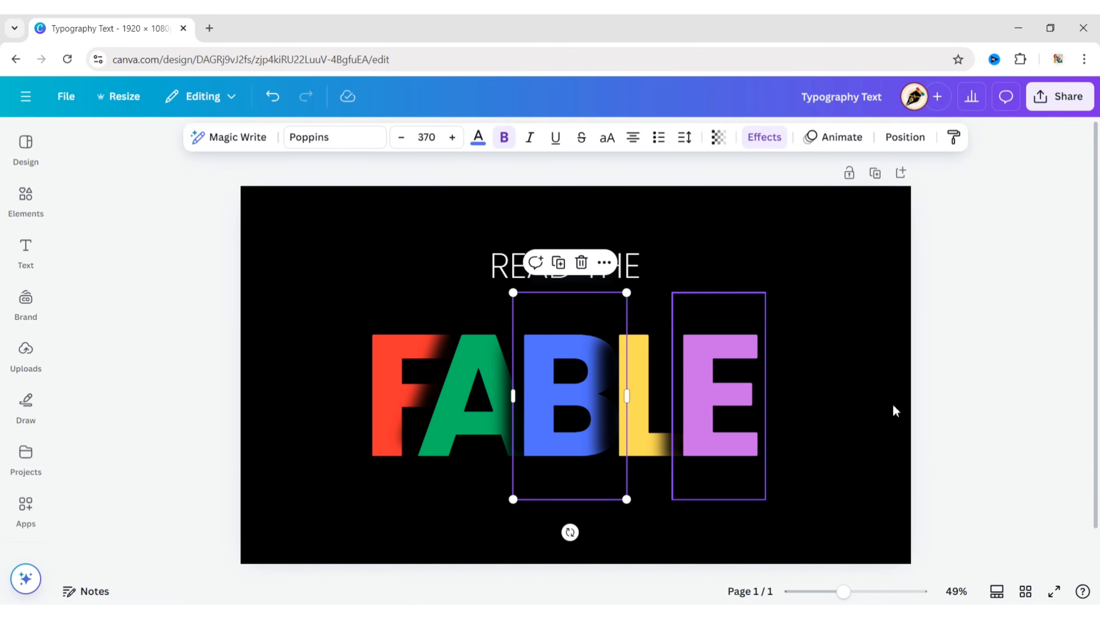
key("Right")
key("Right")
key("Right")
key("Right")
left_click(652, 434)
key("Right")
key("Right")
key("Right")
key("Right")
left_click(712, 436)
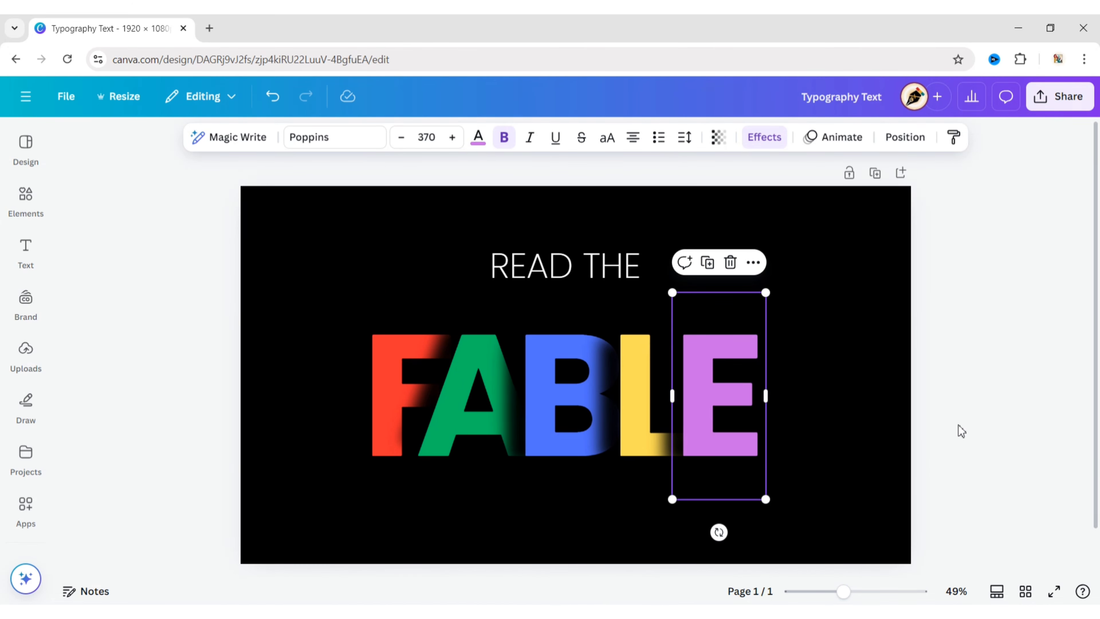
key("Right")
key("Right")
key("Right")
left_click(946, 430)
Step: Select all five FABLE letters together and copy them
left_click(415, 358, "shift")
left_click(454, 393, "shift")
left_click(563, 399, "shift")
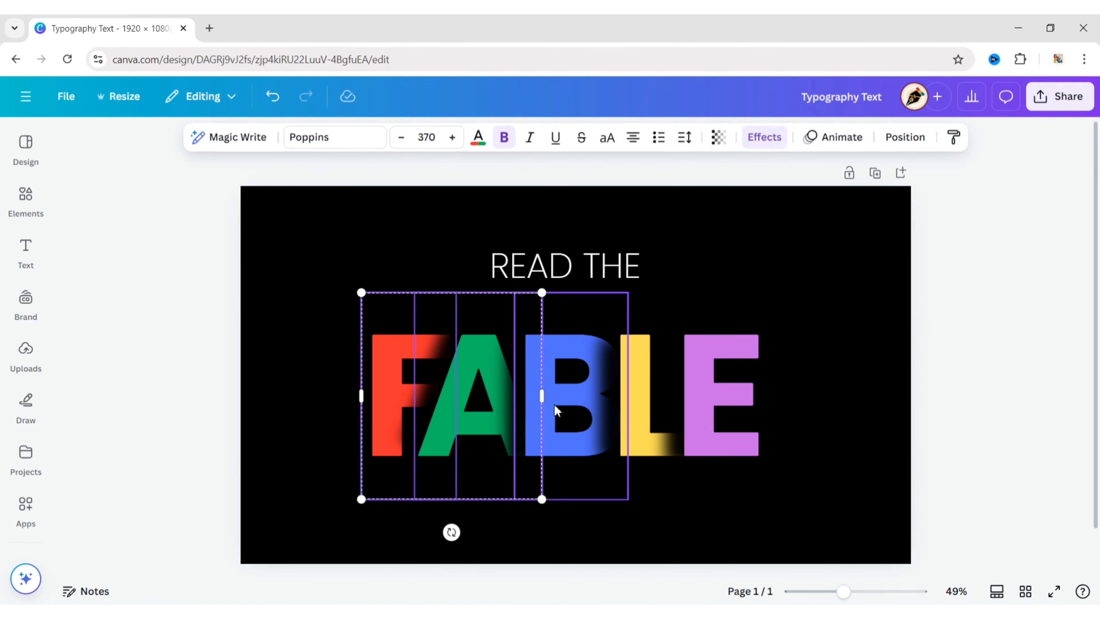
left_click(639, 411, "shift")
right_click(700, 409)
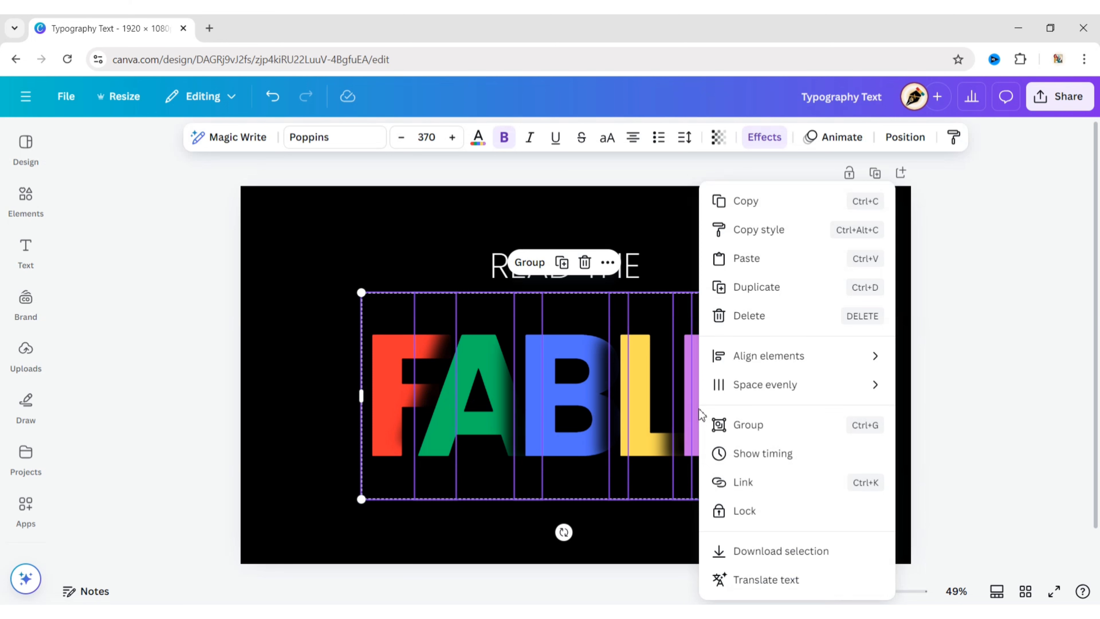
left_click(791, 207)
left_click(949, 269)
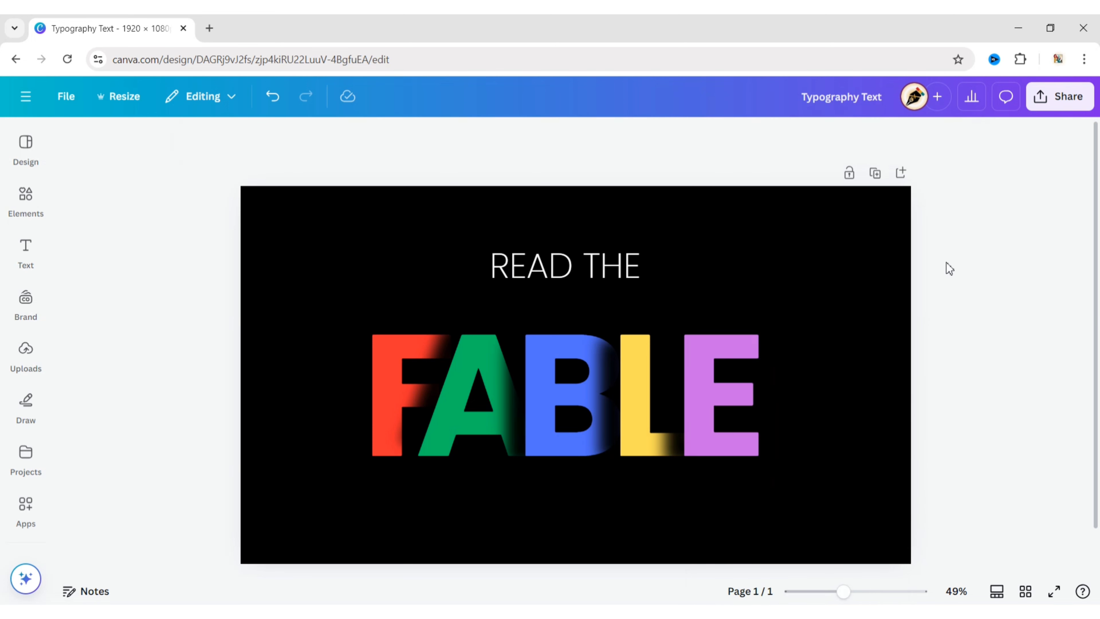
Step: Add a second page with a white background and paste the copied FABLE letters onto it
left_click(902, 173)
left_click(513, 137)
left_click(117, 290)
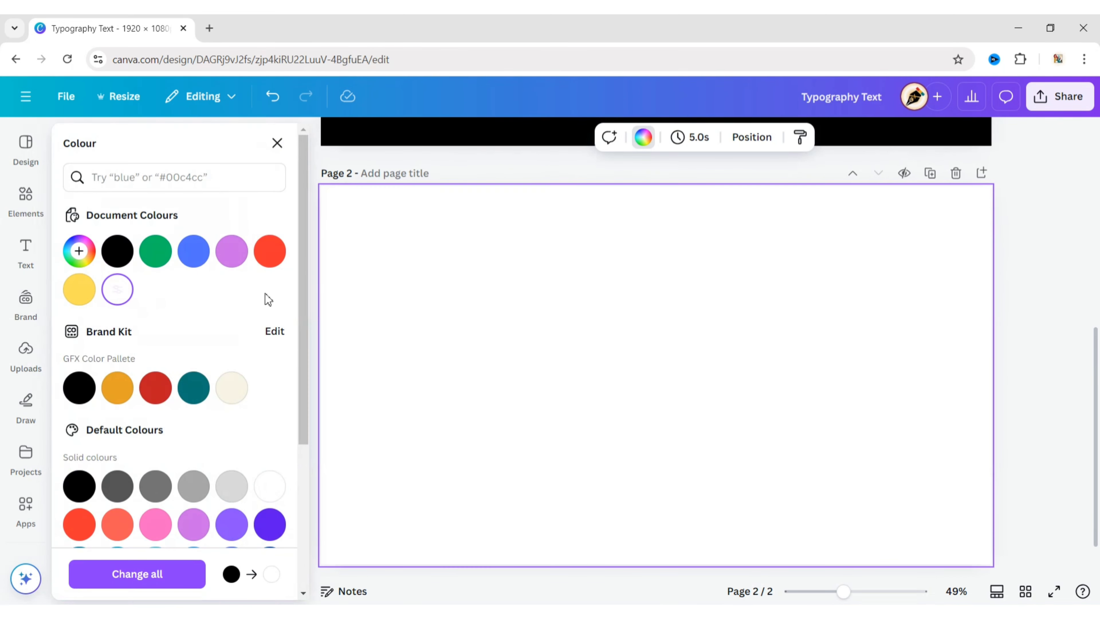
right_click(541, 350)
left_click(590, 423)
left_click(967, 313)
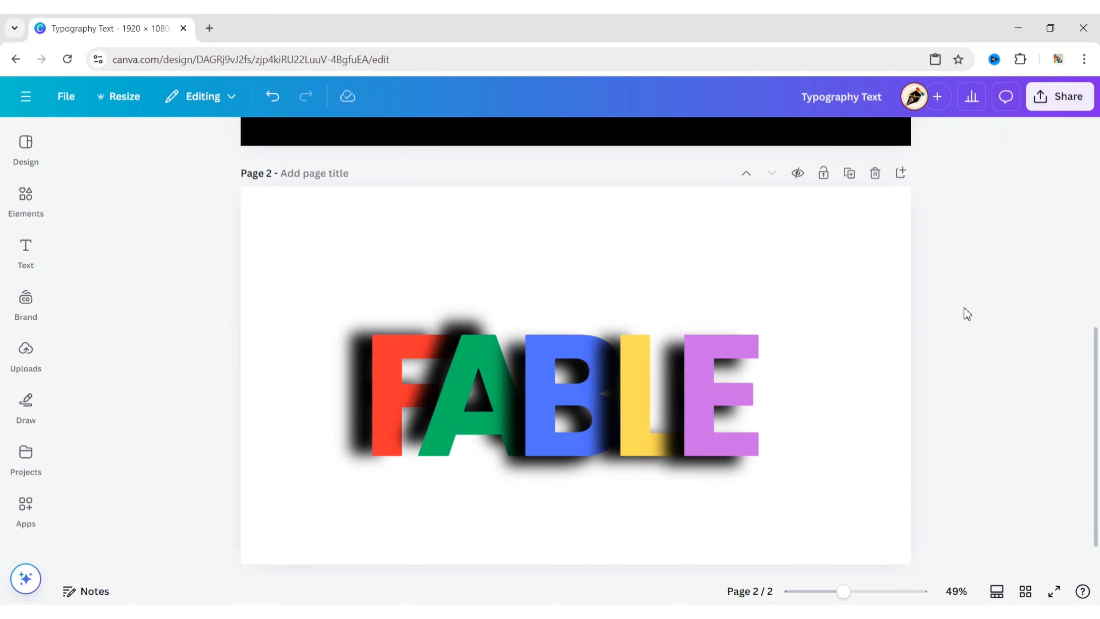
Step: Duplicate the second page four times to make six pages in total, and return to page 2
left_click(850, 175)
left_click(850, 175)
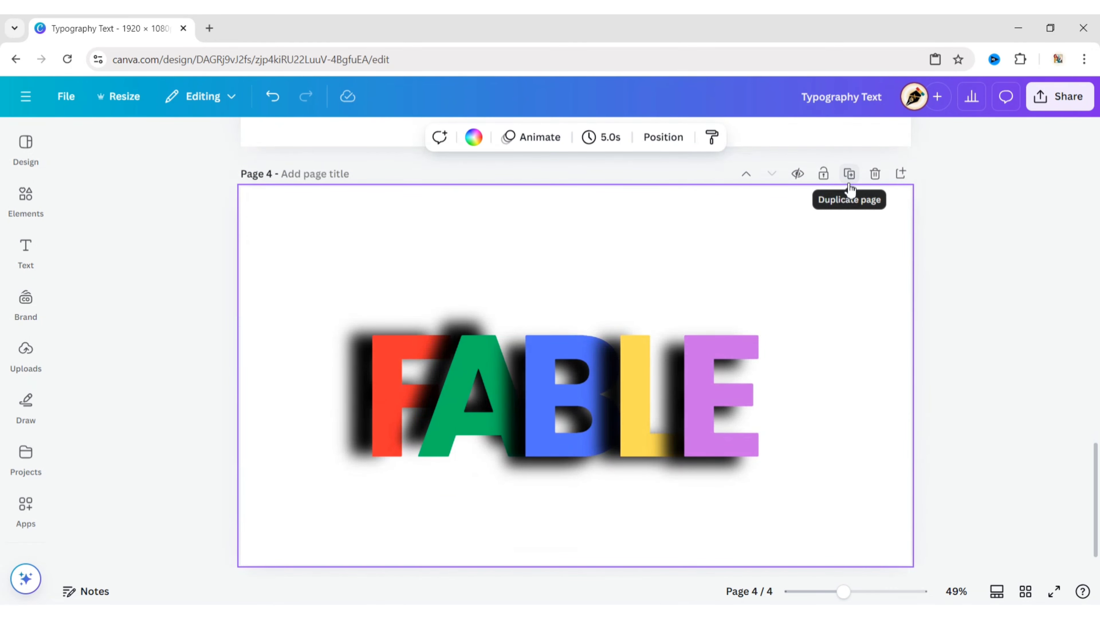
left_click(849, 175)
left_click(850, 175)
scroll(978, 265, "up", 15)
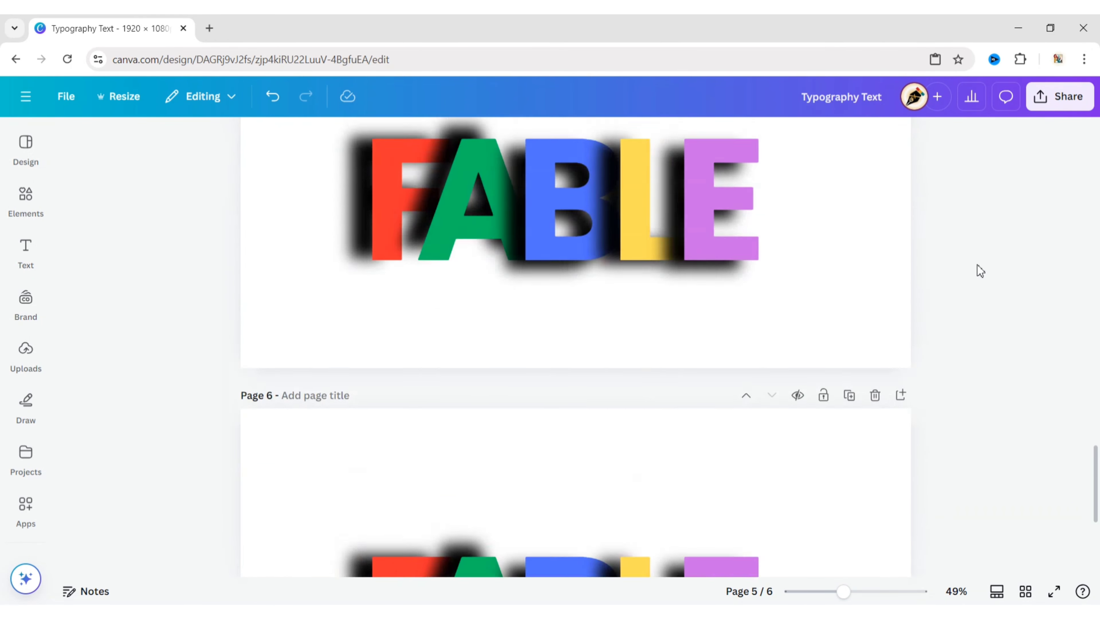
scroll(977, 264, "up", 4)
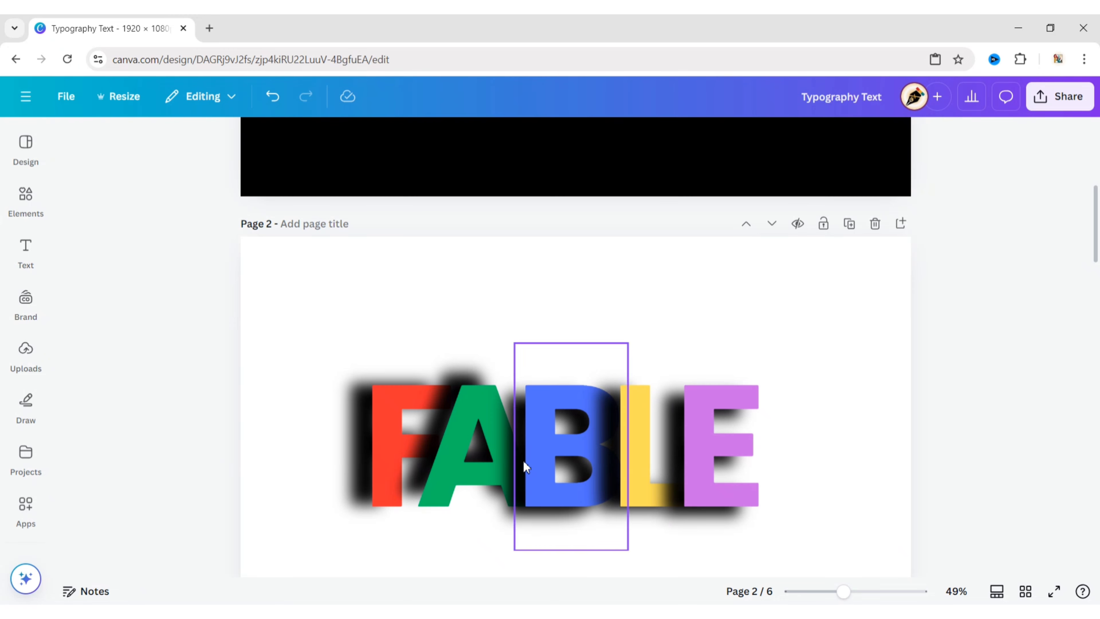
Step: On page 2, delete the letters A, B, L and E and centre the remaining F on the page
left_click(485, 433)
left_click(643, 438, "shift")
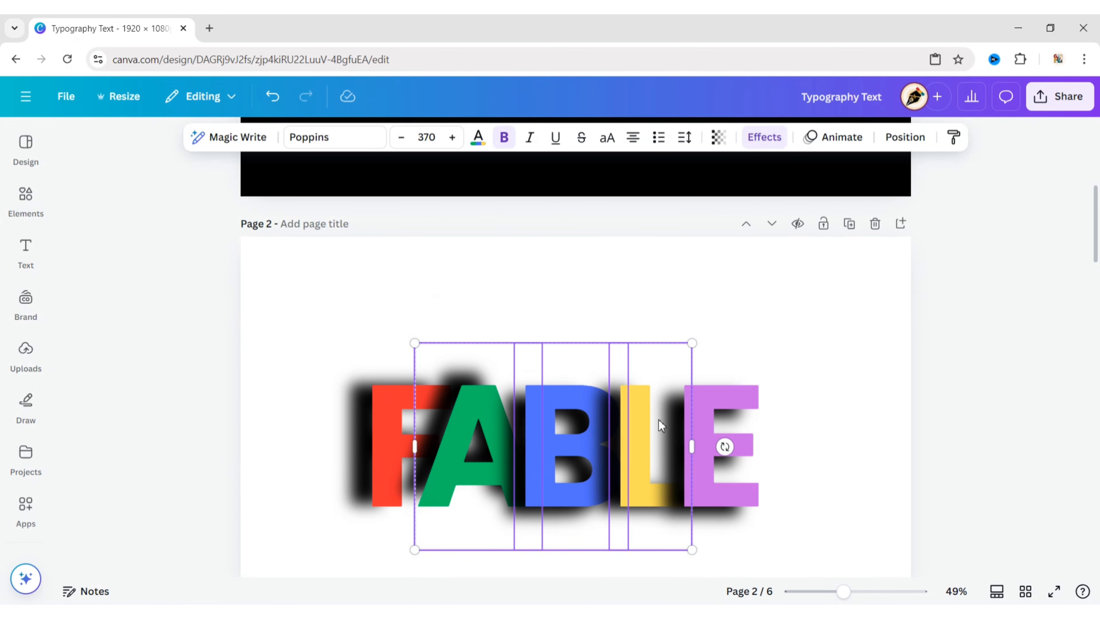
left_click(710, 433, "shift")
left_click(615, 317)
left_click_drag(540, 393, 577, 418)
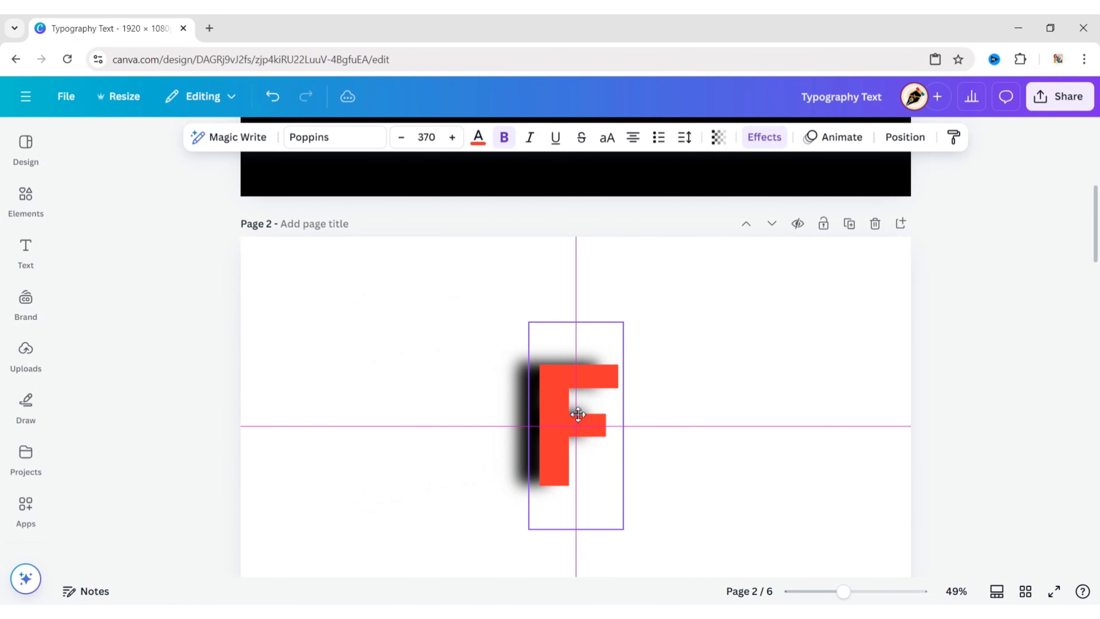
Step: On page 3, delete the letters F, B, L and E and centre the remaining A
scroll(736, 356, "down", 5)
left_click(397, 363)
left_click(538, 381, "shift")
left_click(638, 357, "shift")
left_click(697, 381, "shift")
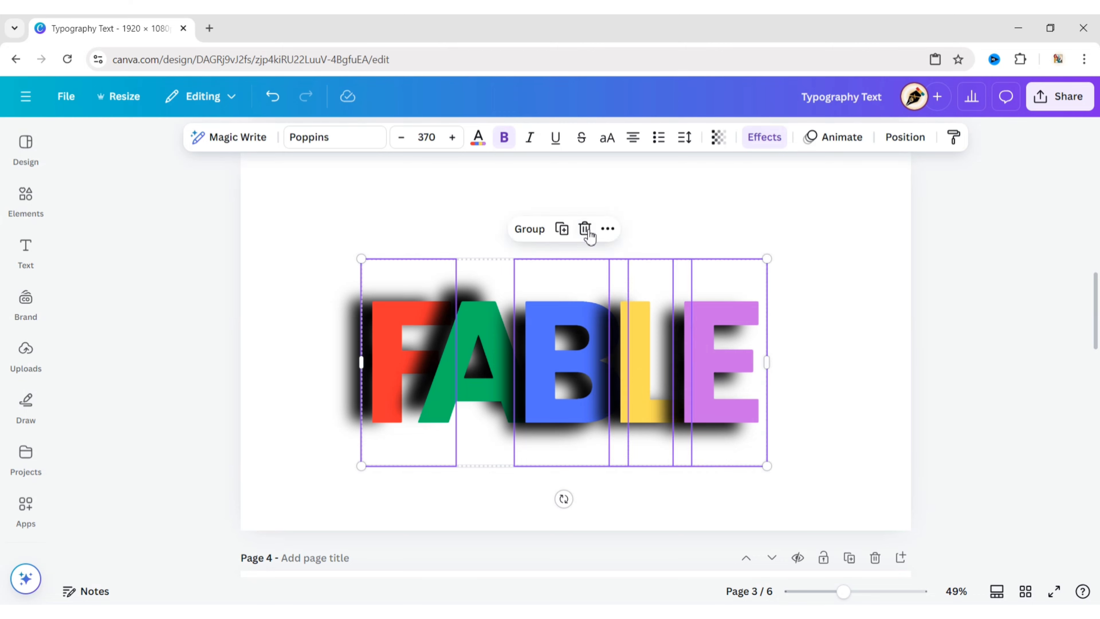
left_click(587, 233)
left_click_drag(489, 353, 572, 327)
left_click(717, 337)
Step: On page 4, delete the letters F, A, L and E, leaving only the B
scroll(717, 337, "down", 5)
left_click(402, 357)
left_click(485, 351, "shift")
left_click(644, 353, "shift")
left_click(715, 354, "shift")
left_click(583, 219)
left_click(722, 371)
Step: On page 5, delete the letters F, A, B and E and centre the remaining L
scroll(722, 371, "down", 5)
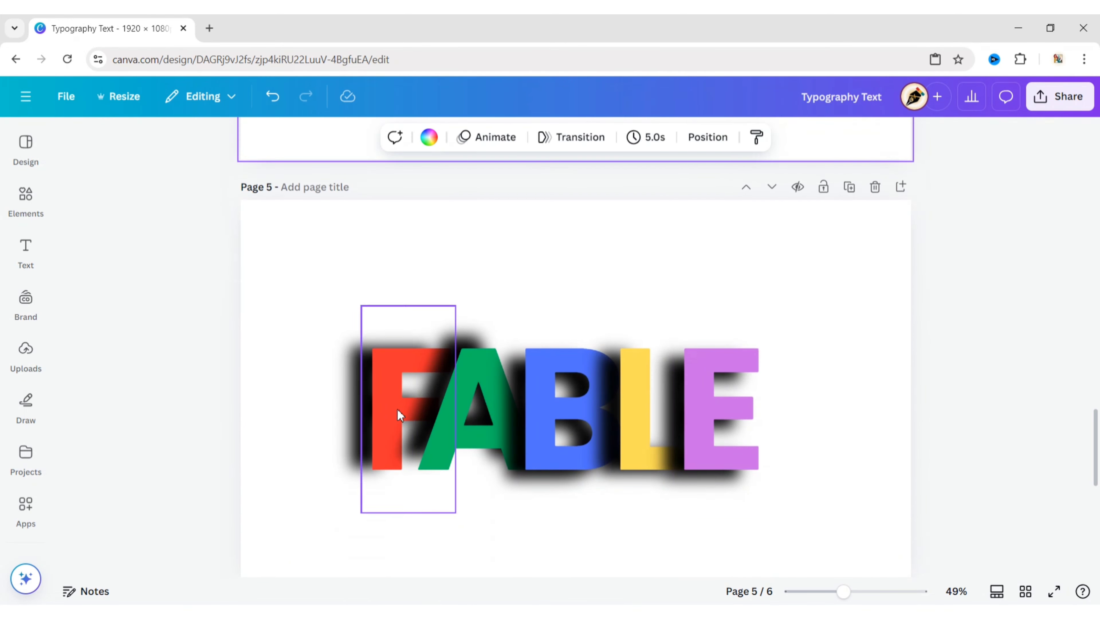
left_click(399, 413)
left_click(483, 434, "shift")
left_click(573, 412, "shift")
left_click(725, 424, "shift")
left_click(585, 276)
left_click_drag(646, 421, 572, 400)
left_click(700, 344)
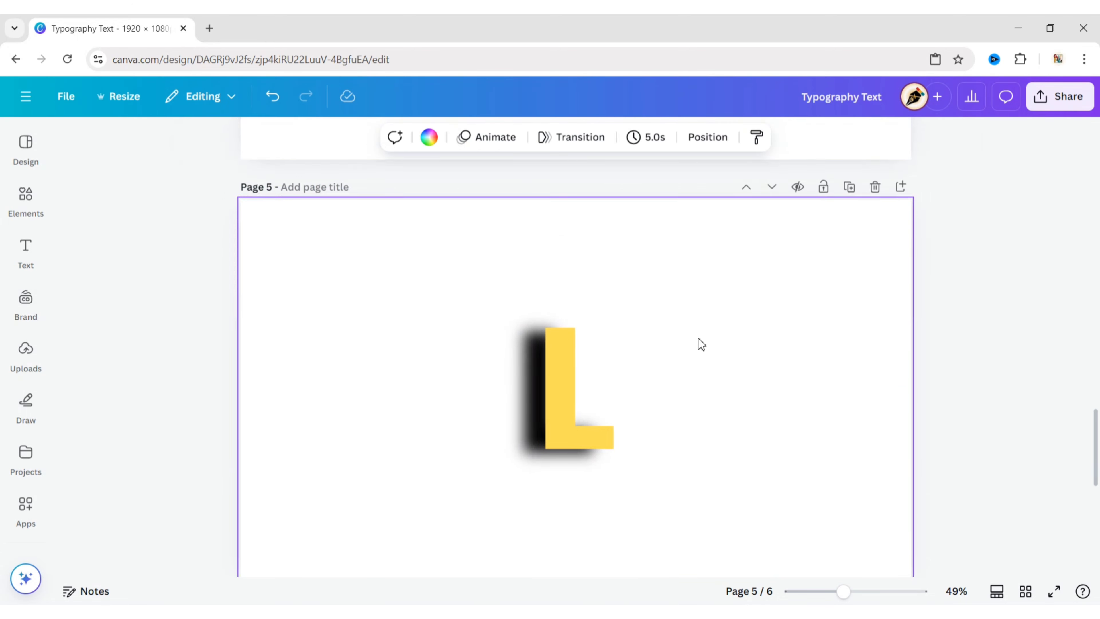
Step: On page 6, delete the letters F, A, B and L and centre the remaining E
scroll(700, 343, "down", 5)
left_click(397, 396)
left_click(486, 400, "shift")
left_click(572, 395, "shift")
left_click(645, 394, "shift")
key("Delete")
left_click_drag(715, 381, 572, 385)
left_click(852, 385)
Step: Download pages 2–6 as PNG files at size 3.125 (6,000 × 3,375 px) with a transparent background
scroll(685, 382, "up", 20)
left_click(683, 380)
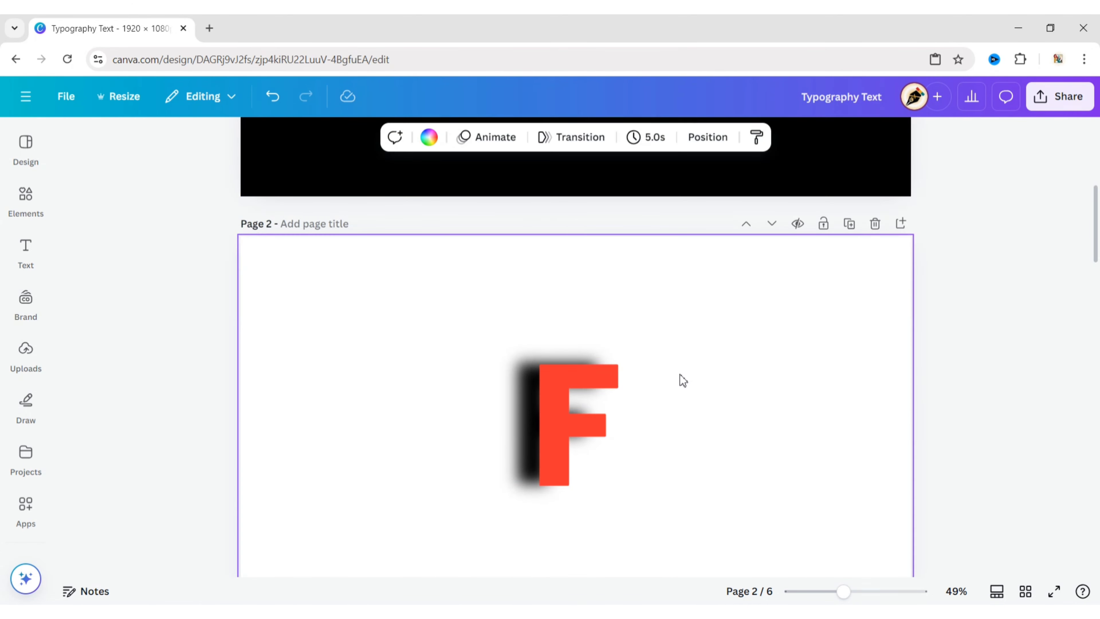
left_click(1060, 97)
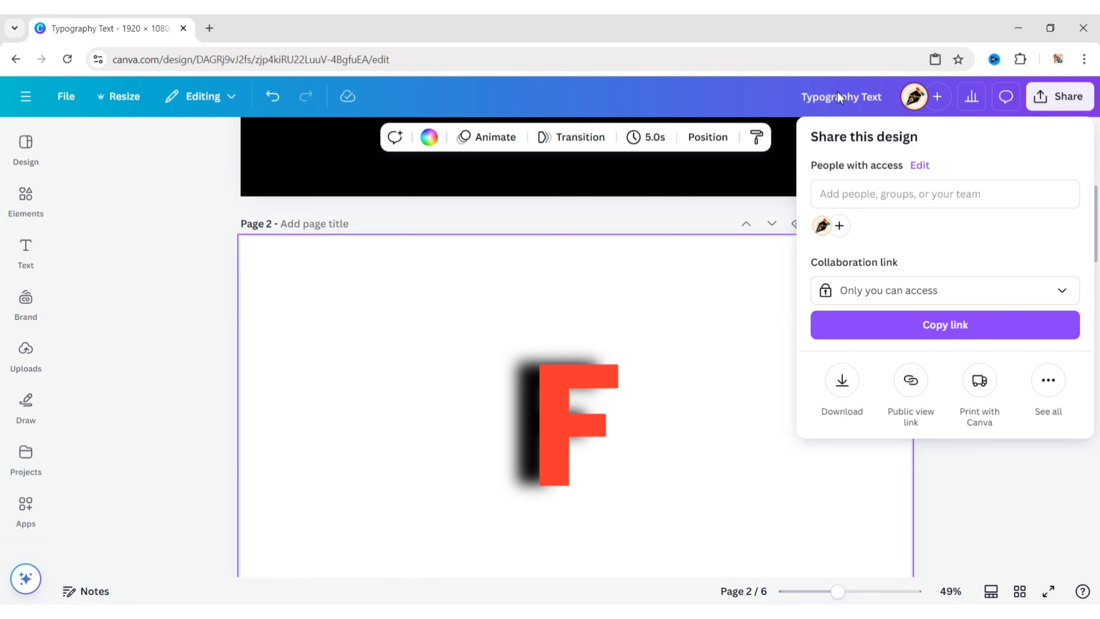
left_click(842, 380)
left_click(1064, 412)
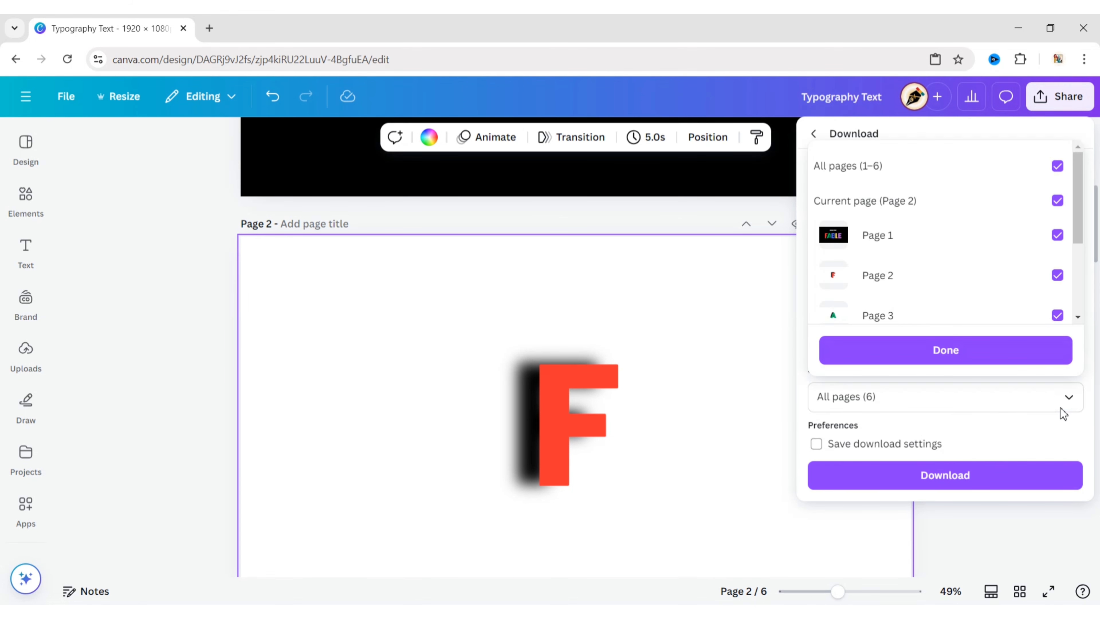
left_click(1006, 239)
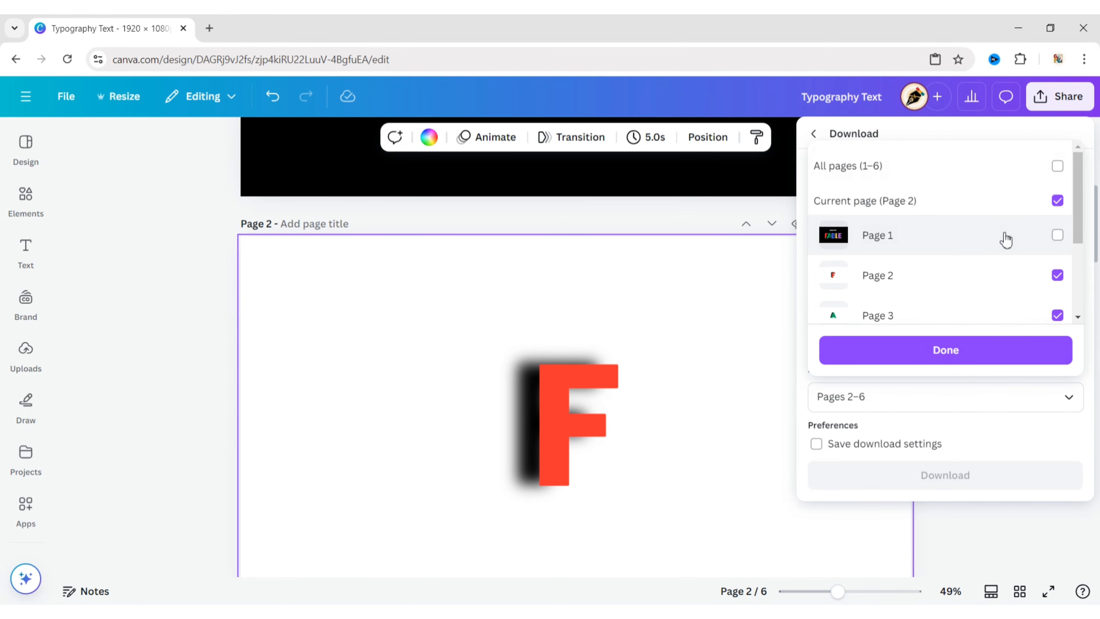
left_click(938, 351)
left_click_drag(862, 250, 1082, 254)
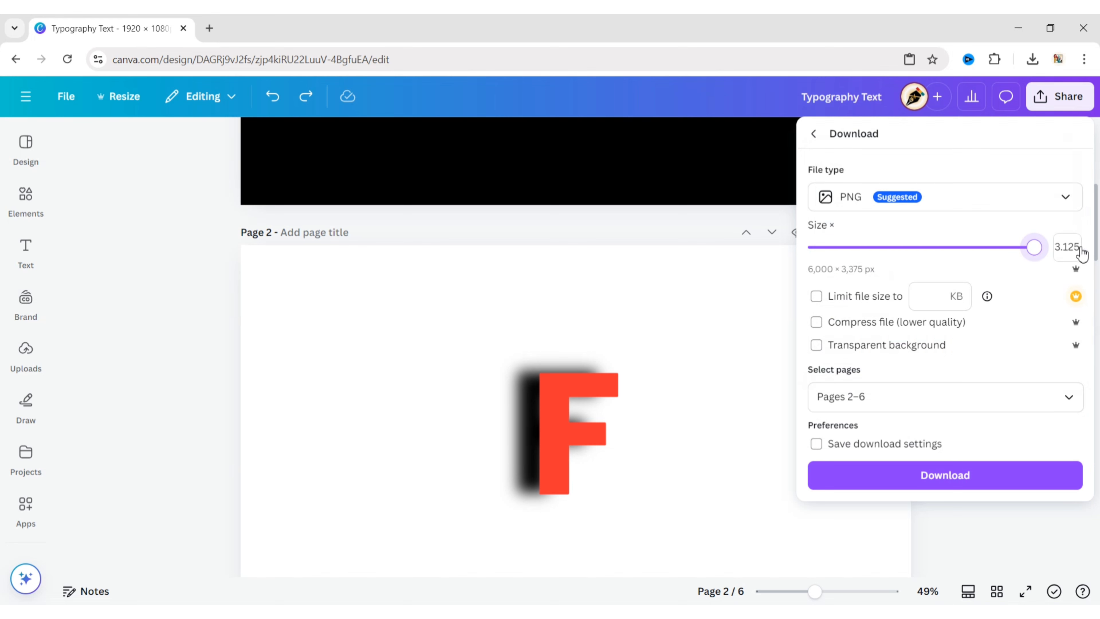
left_click(934, 473)
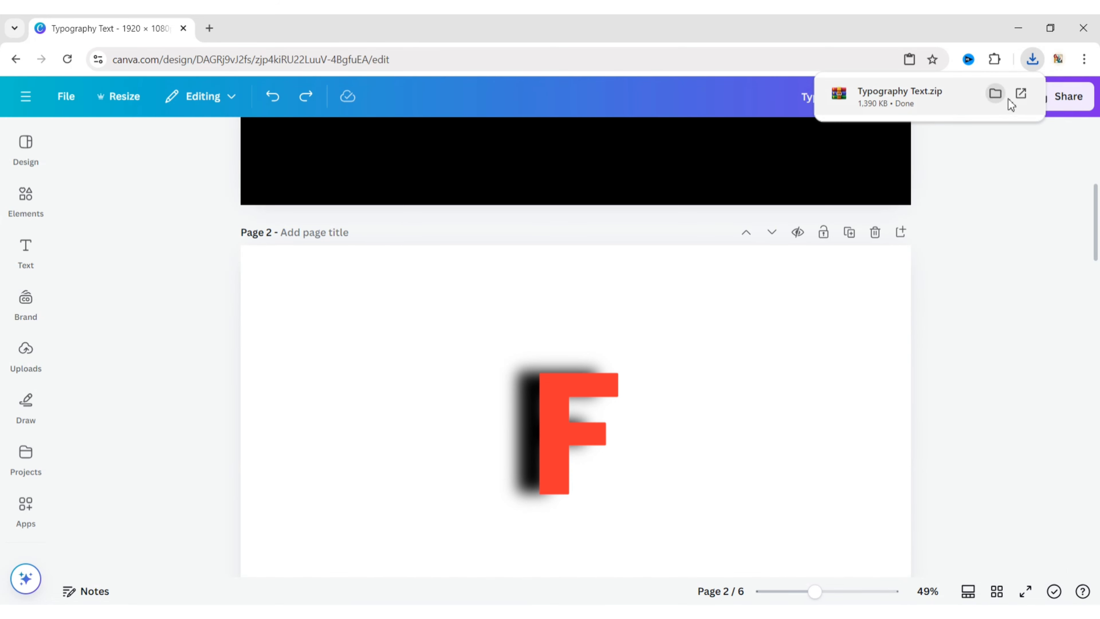
Step: Open the downloaded Typography Text.zip, extract its PNG files to the Downloads folder and close the archive
left_click(1008, 99)
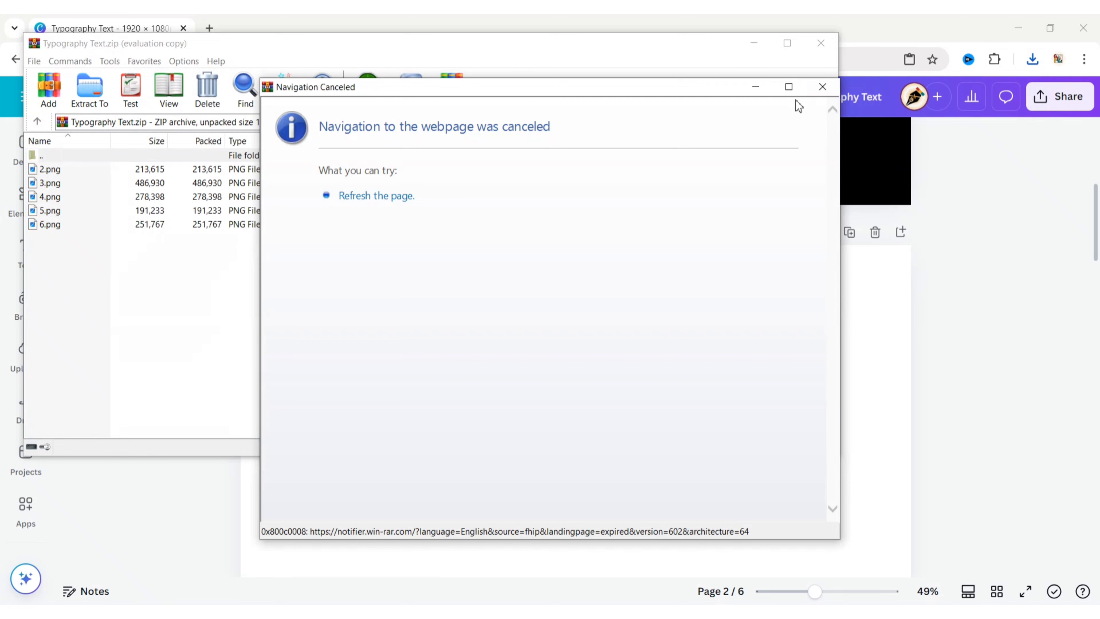
left_click(822, 87)
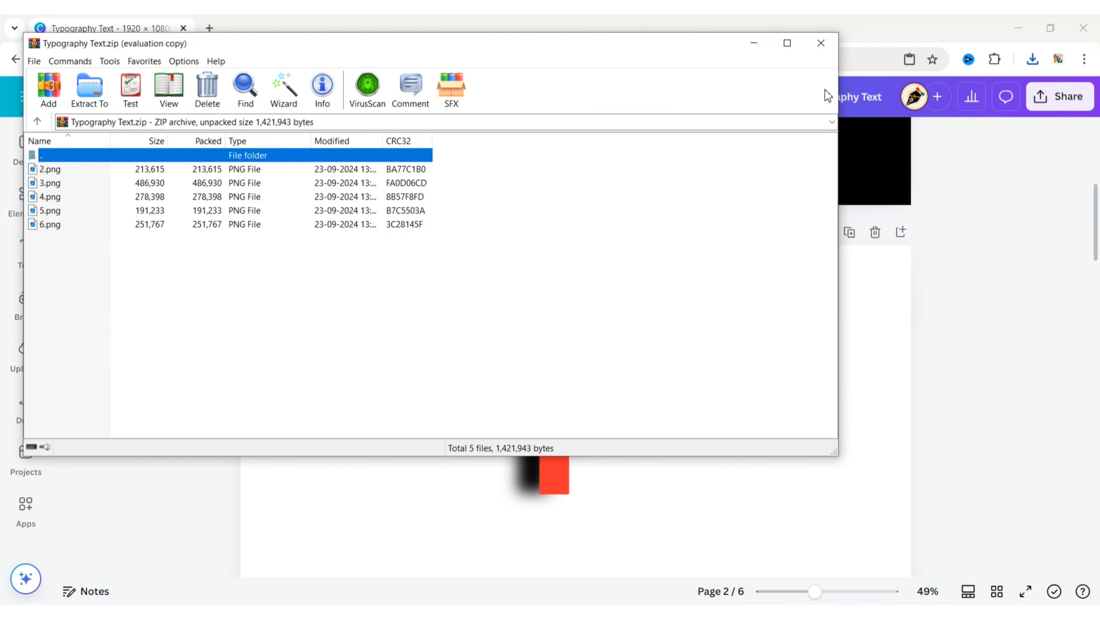
left_click(89, 97)
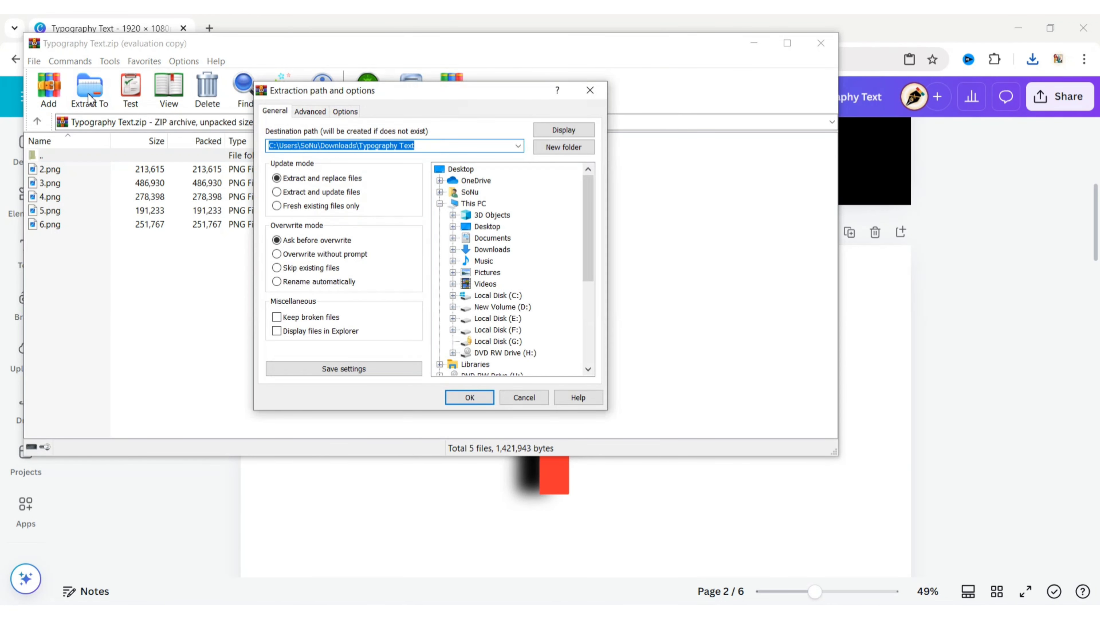
left_click(490, 250)
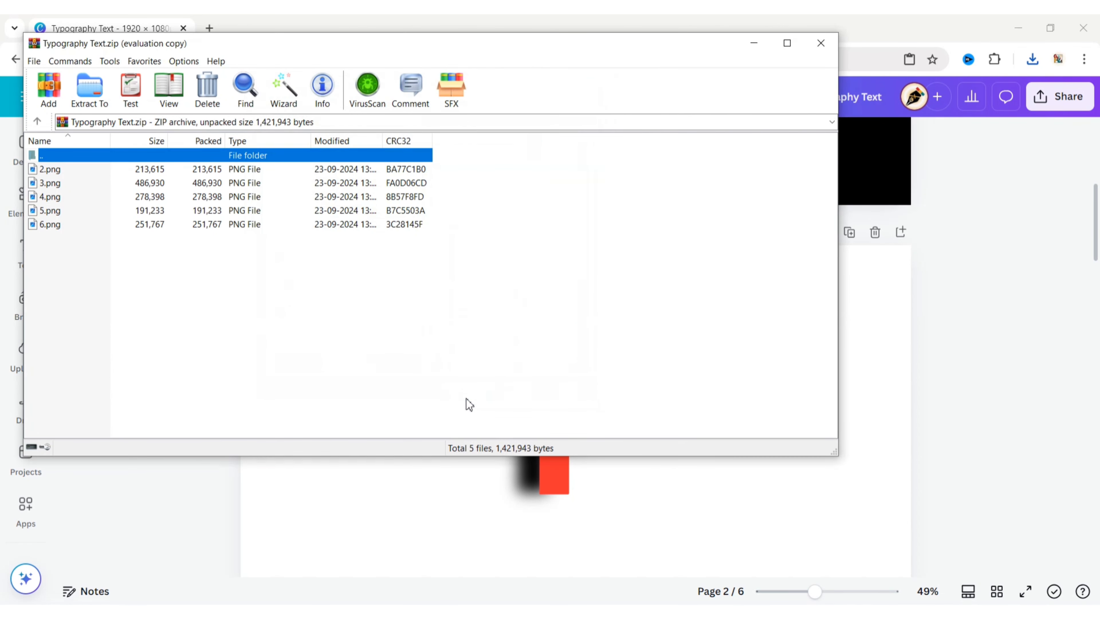
left_click(822, 46)
Step: Upload the five extracted letter images, files 2 to 6, from the Downloads folder
left_click(26, 360)
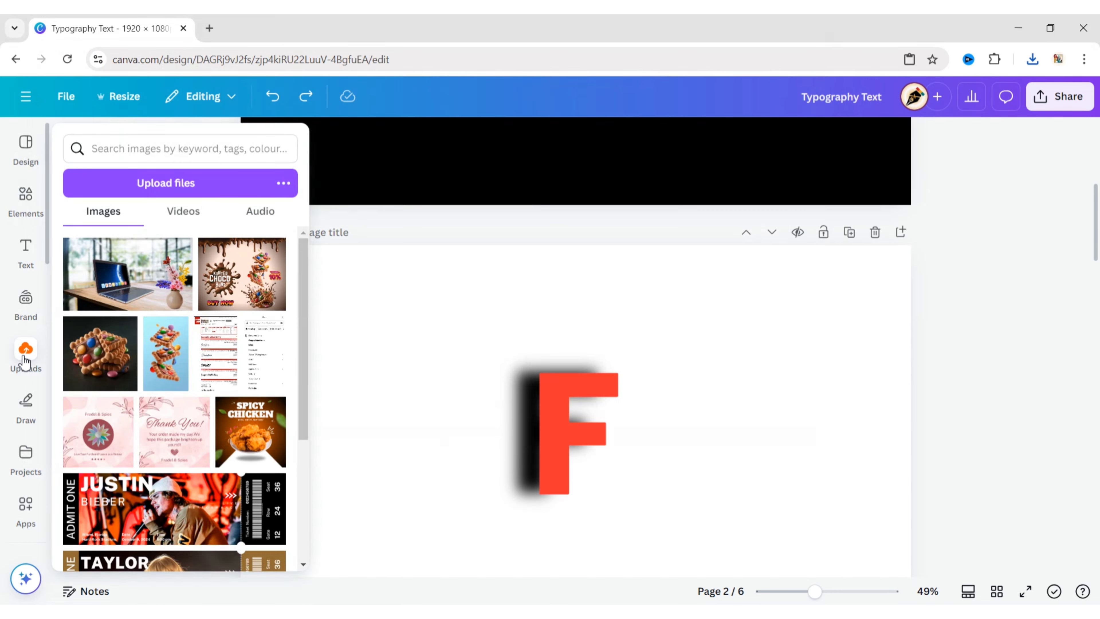
left_click(153, 184)
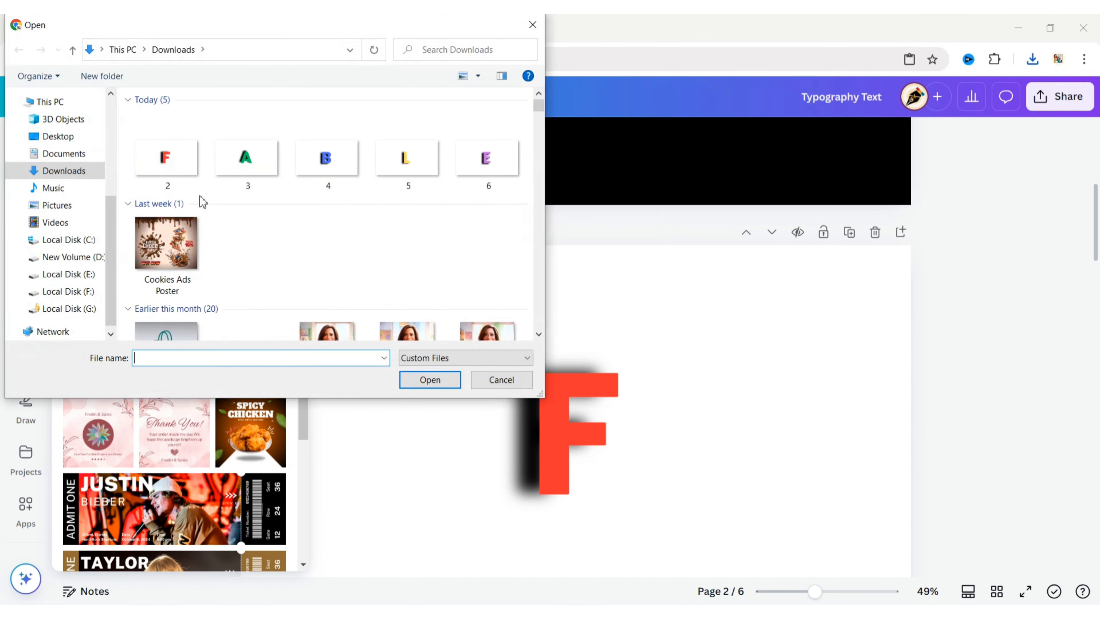
left_click(167, 160)
left_click(245, 160, "ctrl")
left_click(326, 161, "ctrl")
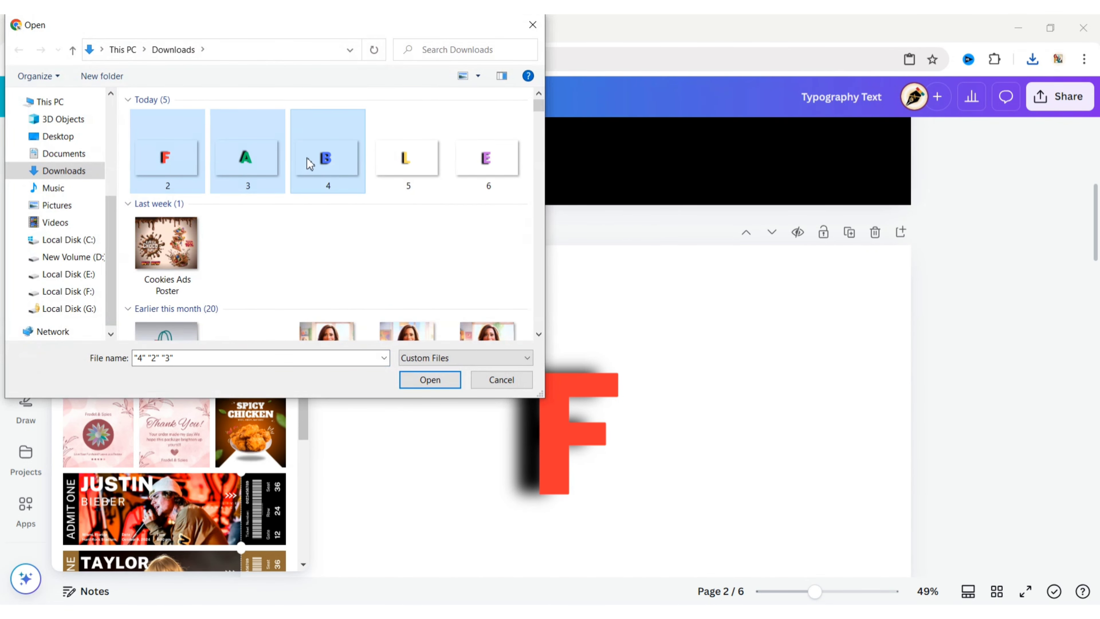
left_click(407, 161, "ctrl")
left_click(478, 163, "ctrl")
left_click(420, 384)
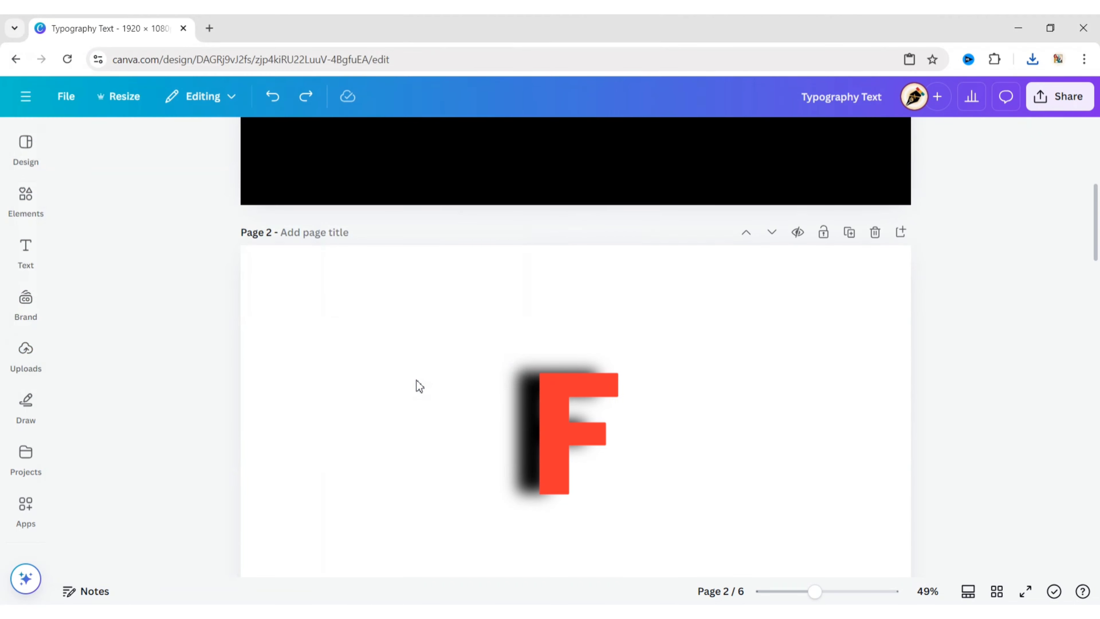
Step: Add the uploaded F image to page 1 at full page size and flip it vertically directly beneath the F
left_click(26, 360)
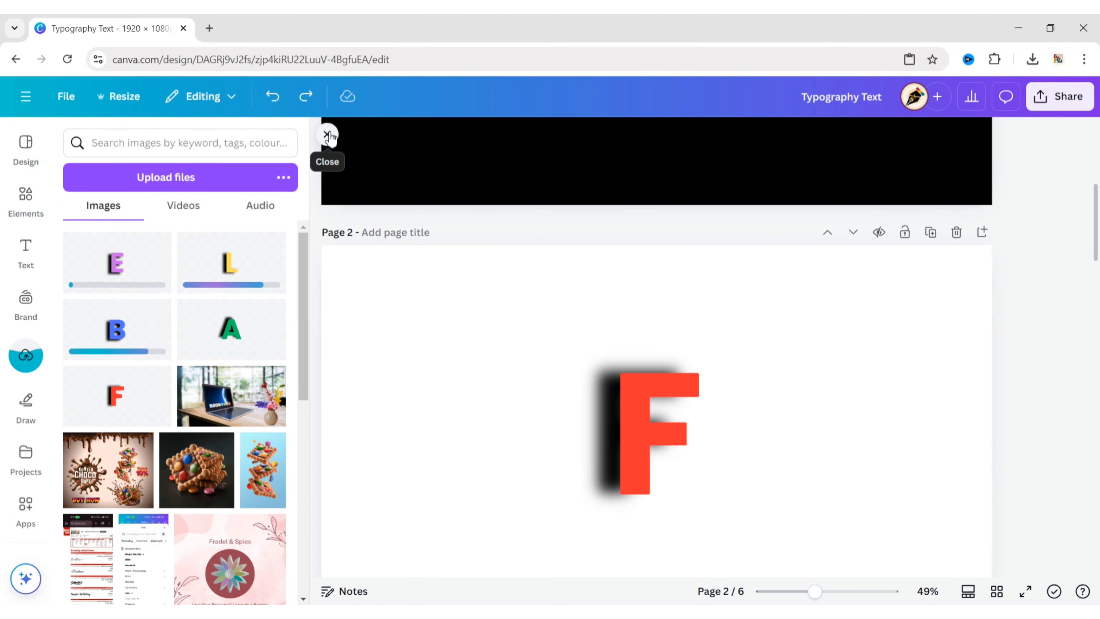
scroll(566, 262, "up", 5)
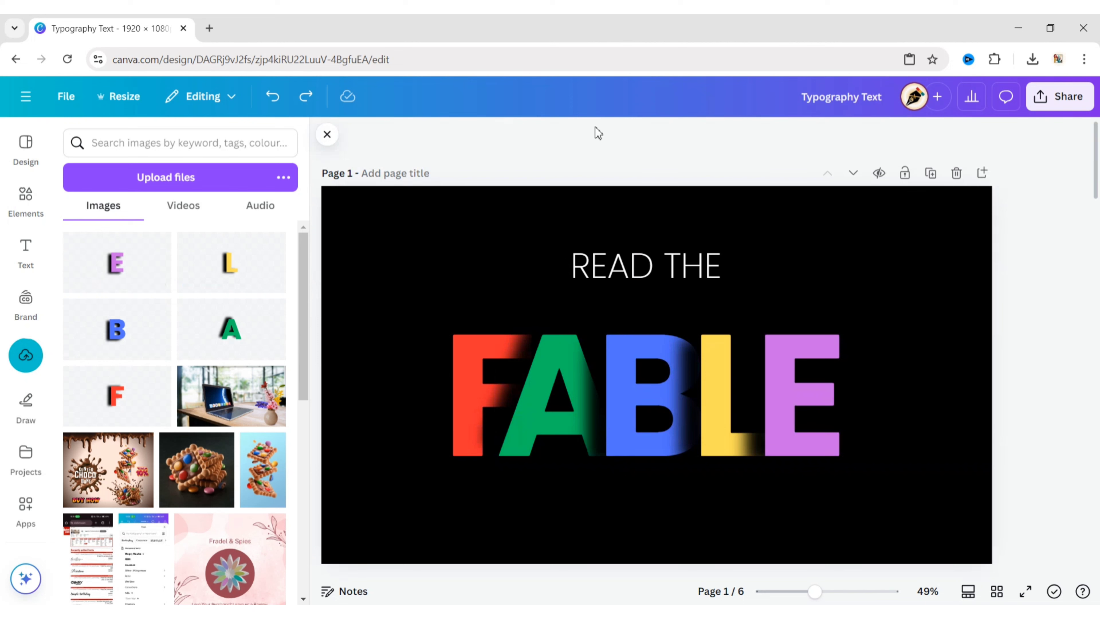
left_click(136, 407)
left_click_drag(798, 265, 719, 213)
left_click_drag(825, 469, 992, 563)
left_click_drag(776, 263, 606, 397)
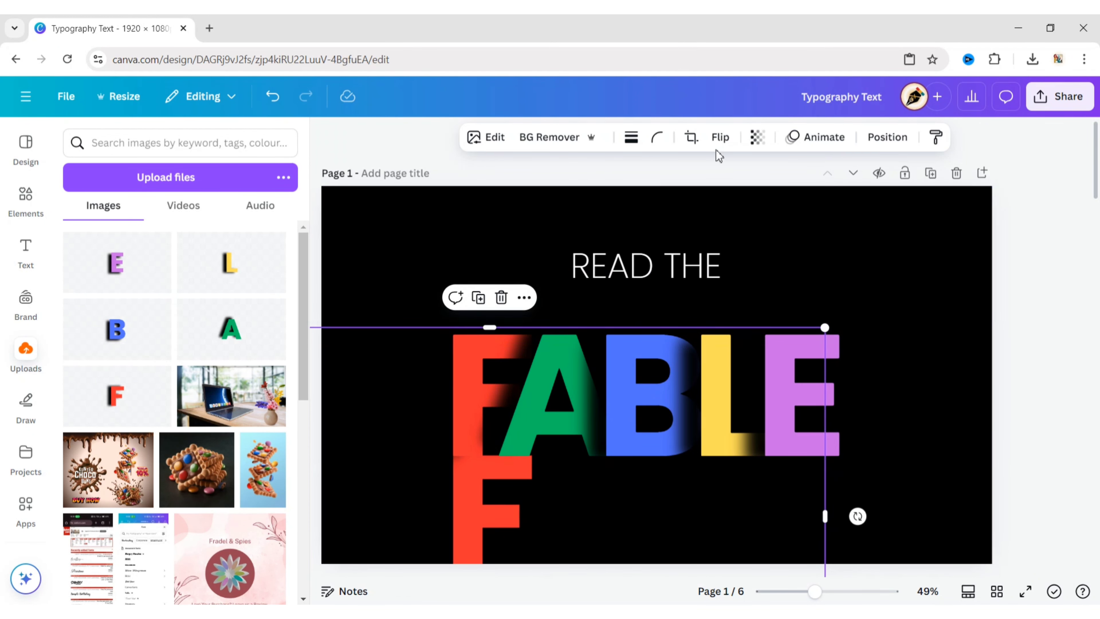
left_click(720, 139)
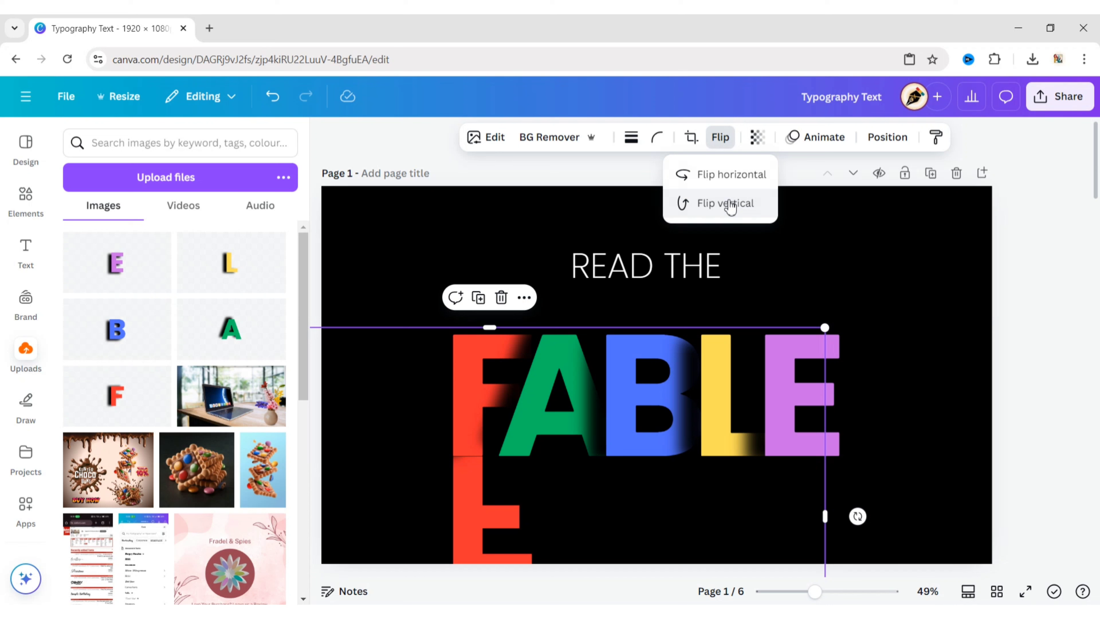
Step: Add the uploaded A image to page 1 at full page size and flip it vertically directly beneath the A
left_click(221, 335)
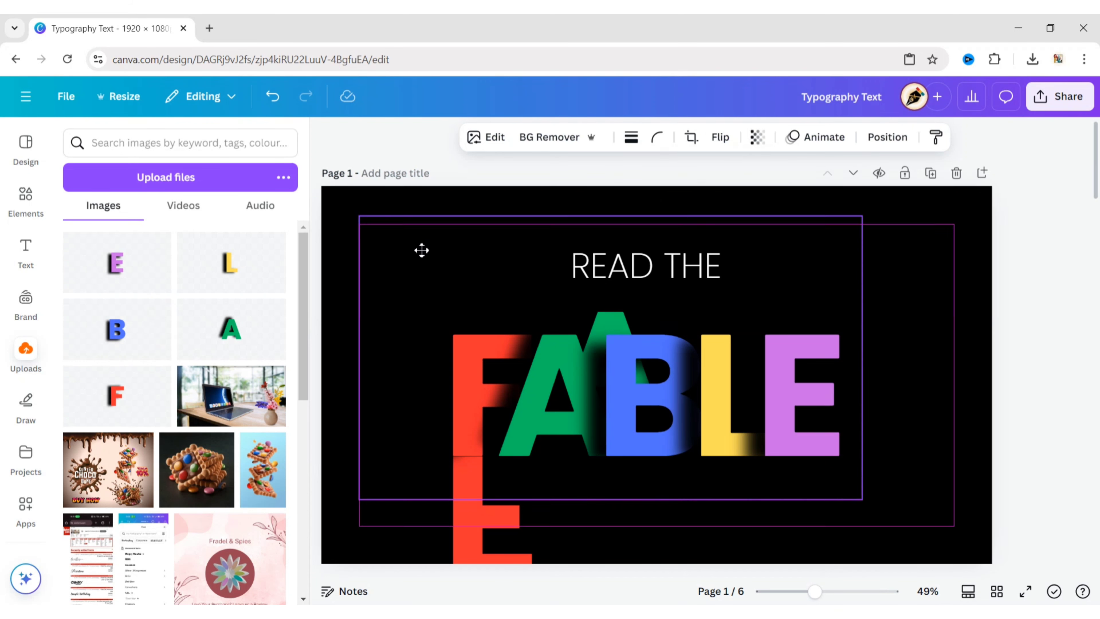
left_click_drag(828, 472, 986, 524)
left_click(773, 295)
left_click_drag(873, 280, 776, 416)
left_click(721, 137)
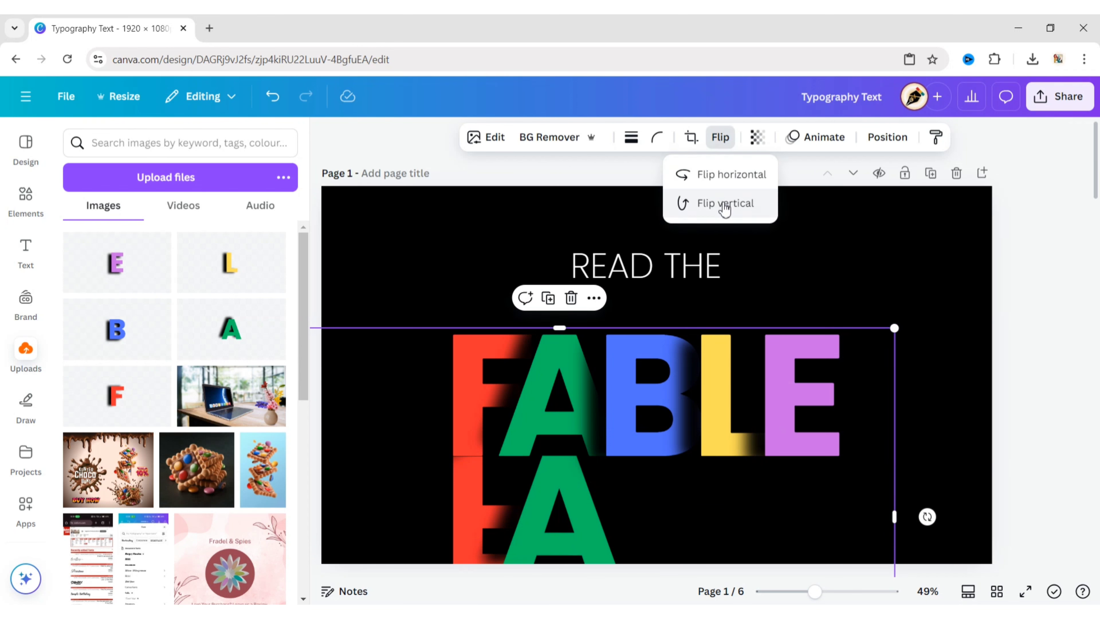
left_click(727, 205)
Step: Add the uploaded B image to page 1 at full page size and flip it vertically directly beneath the B
left_click(490, 390)
left_click_drag(816, 263, 732, 215)
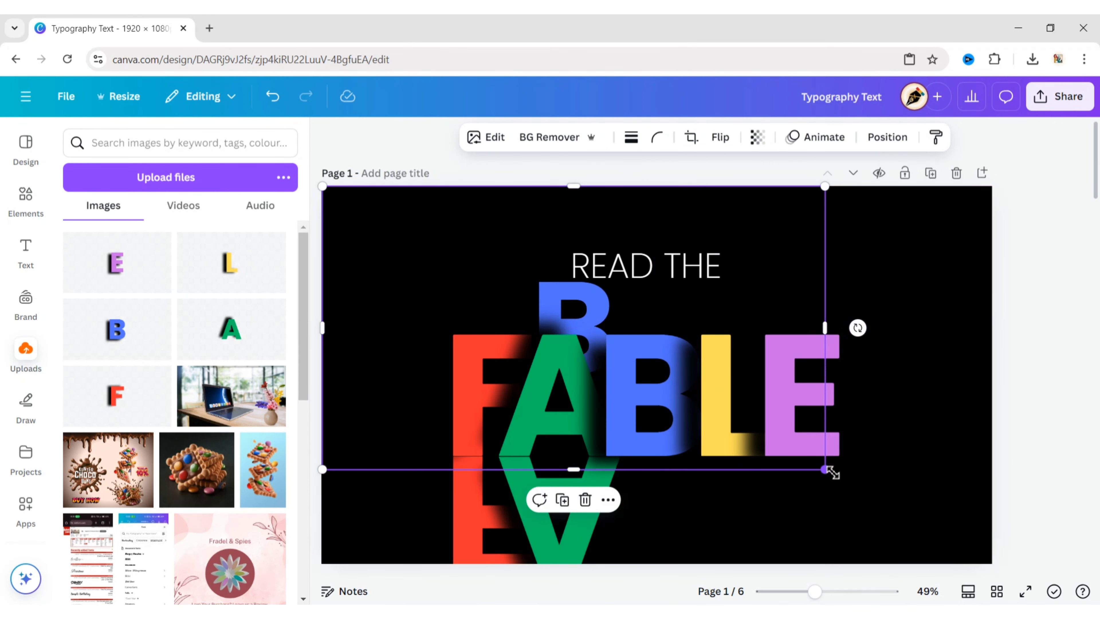
left_click_drag(827, 470, 992, 564)
left_click_drag(901, 236, 894, 361)
left_click(720, 137)
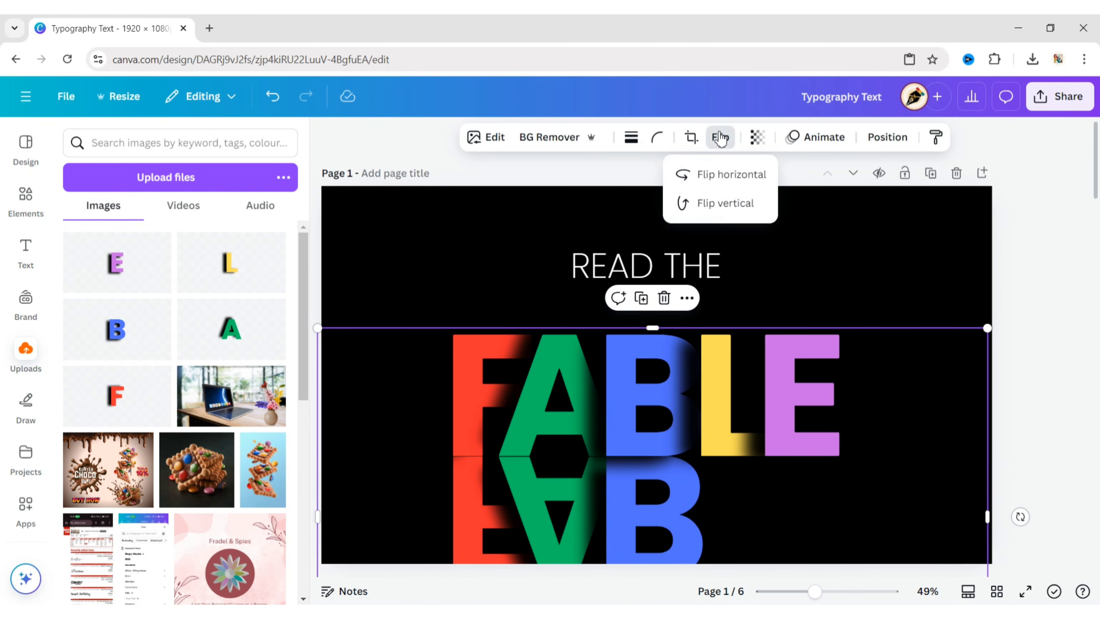
left_click(724, 203)
left_click(910, 238)
Step: Add the uploaded L image to page 1 at full page size and flip it vertically directly beneath the L
left_click(246, 271)
left_click_drag(435, 260, 351, 214)
left_click_drag(823, 470, 992, 564)
left_click_drag(777, 238, 899, 362)
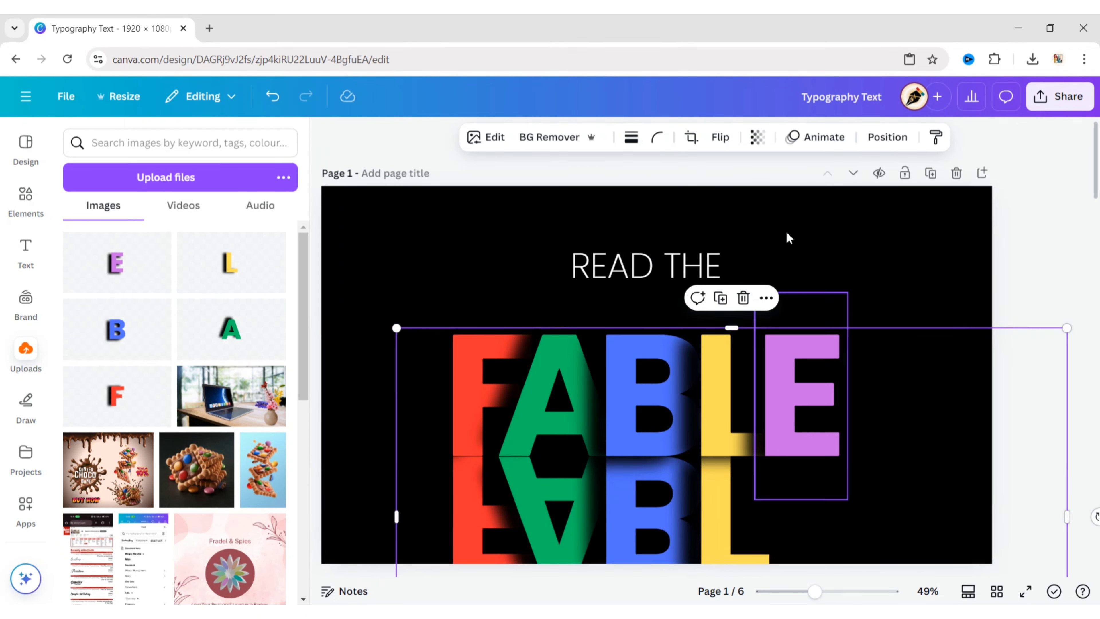
left_click(721, 137)
left_click(725, 207)
left_click(885, 246)
Step: Add the uploaded E image to page 1 at full page size and flip it vertically directly beneath the E
left_click(135, 269)
left_click_drag(417, 265, 333, 218)
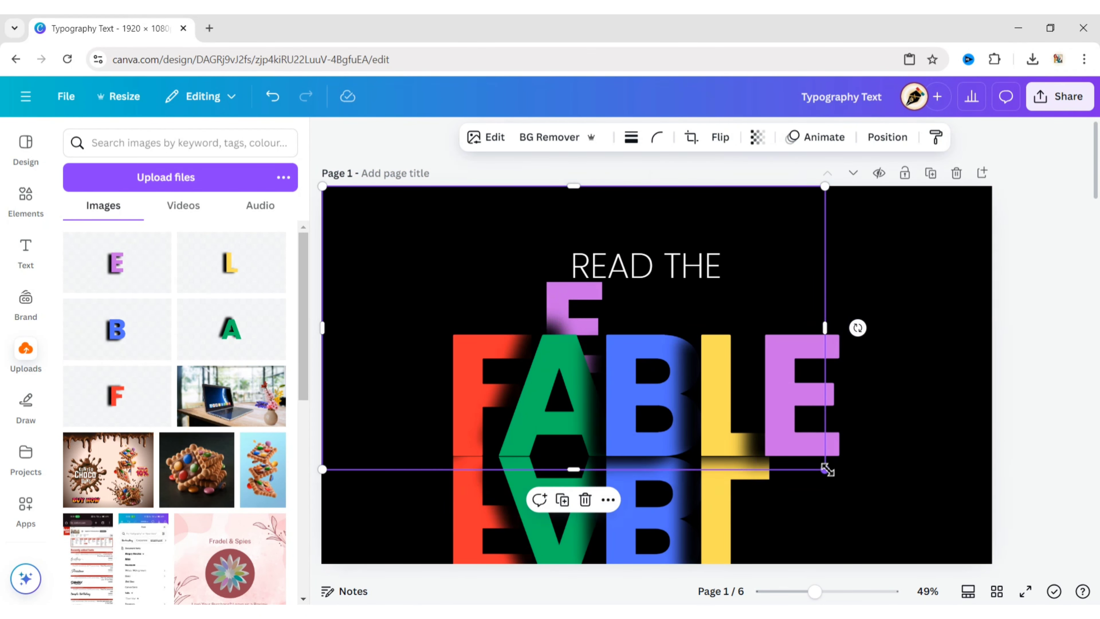
left_click_drag(824, 469, 992, 564)
left_click_drag(824, 259, 969, 398)
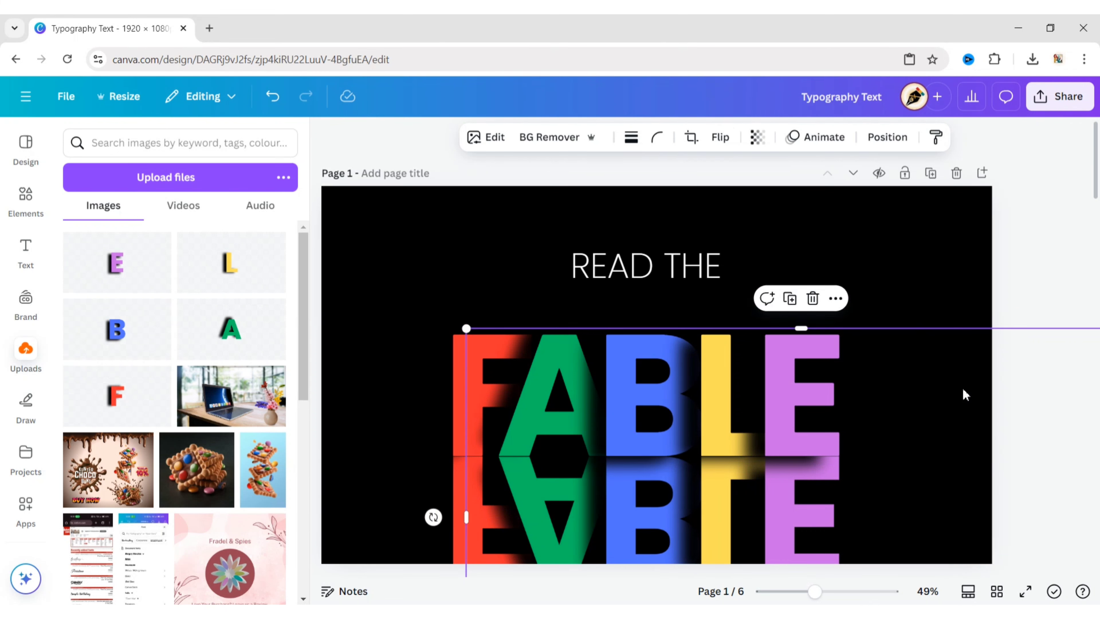
left_click(720, 137)
left_click(903, 227)
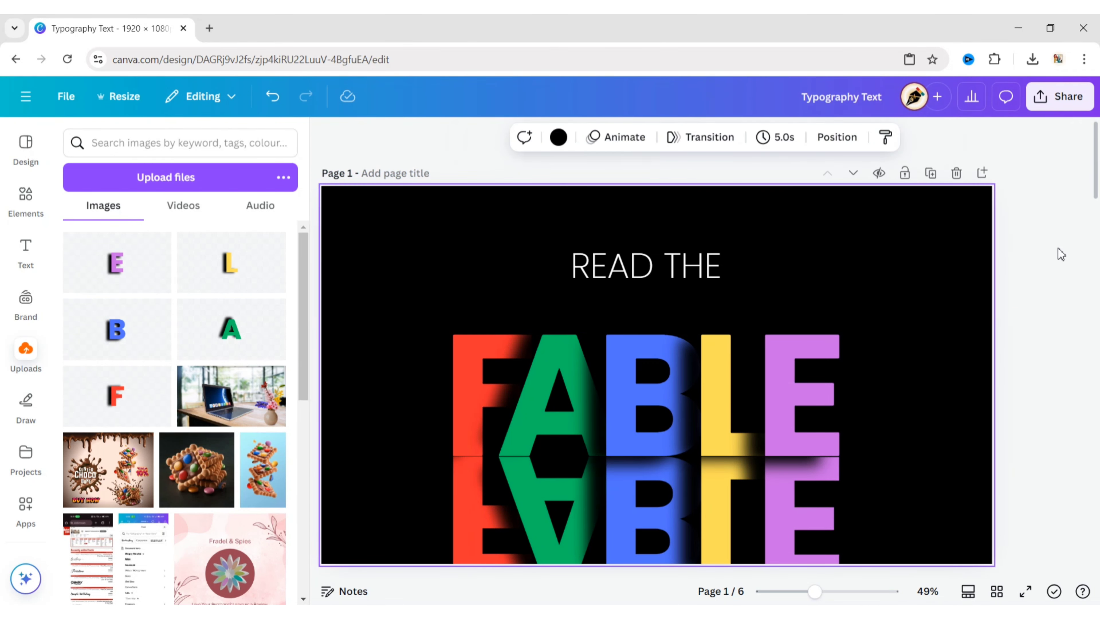
left_click(1061, 255)
left_click(327, 135)
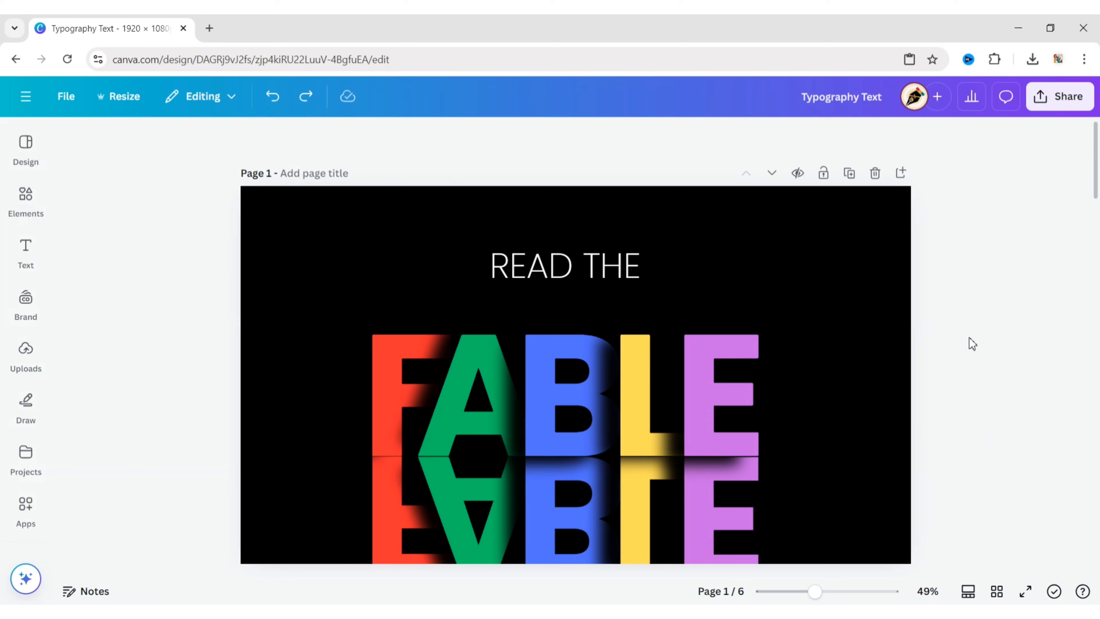
Step: Search the graphics elements for RECTANGLE SHADOW and insert a black gradient shadow on page 1
left_click(25, 195)
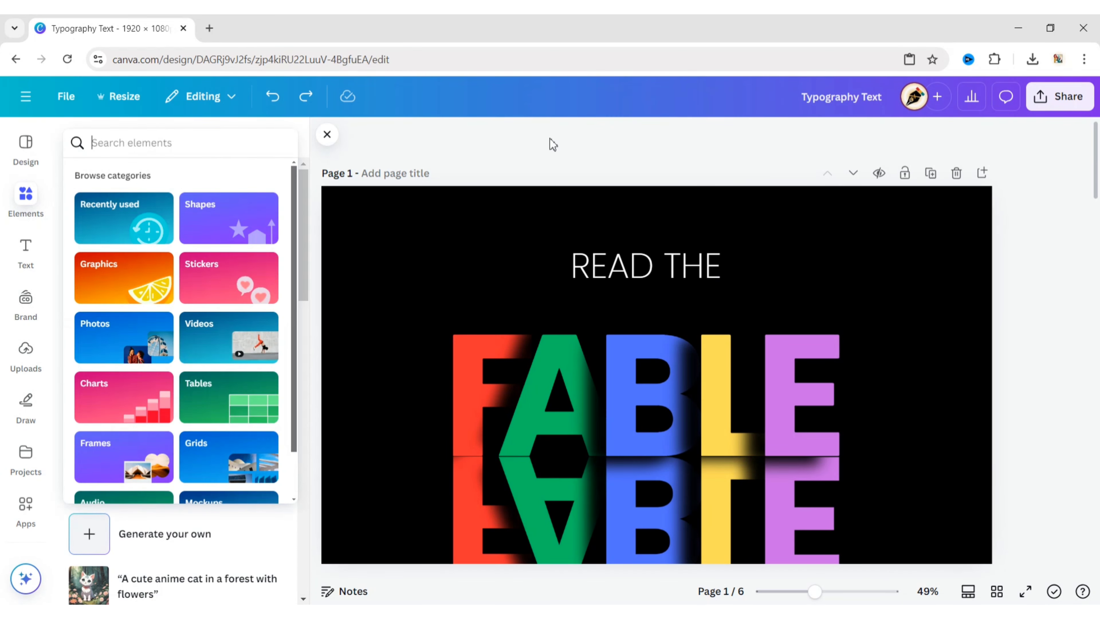
type("RECTANGLE SHADOW")
key("Return")
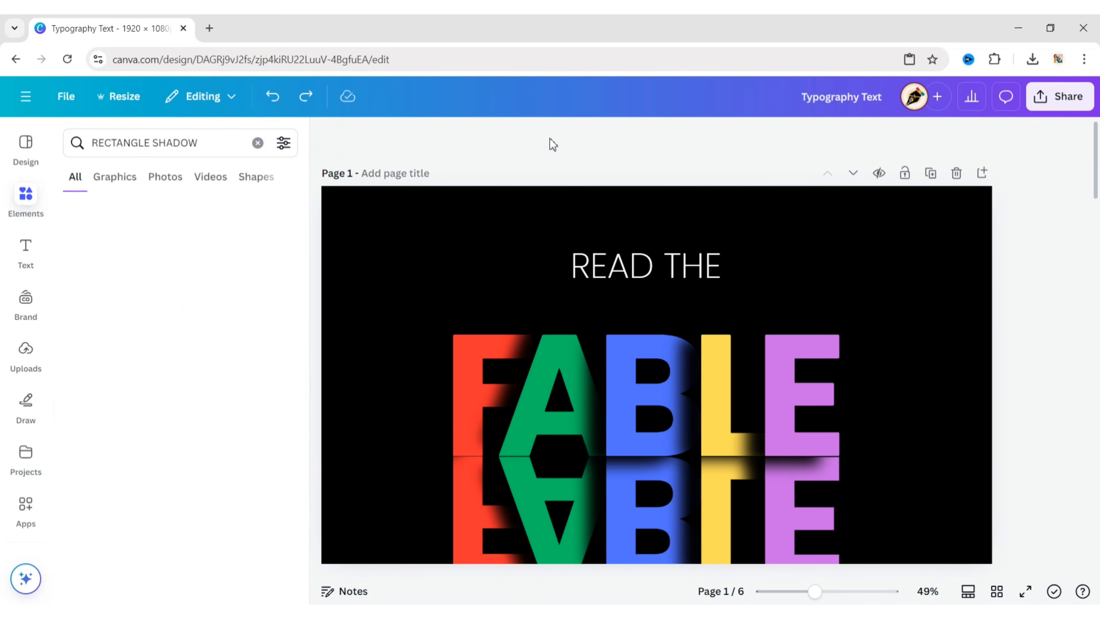
left_click(116, 185)
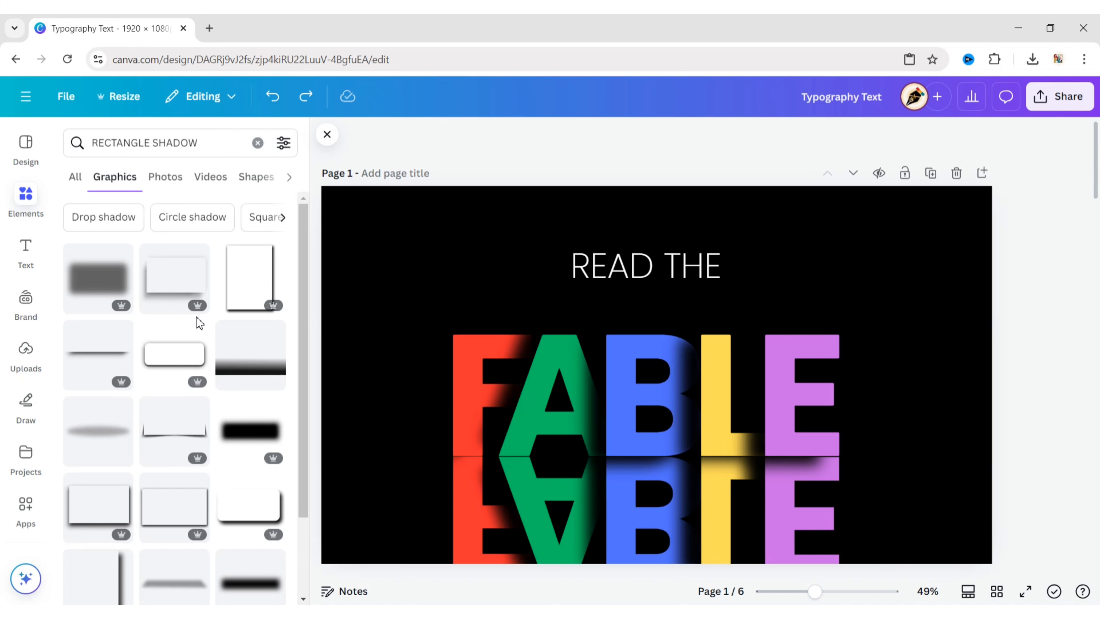
scroll(199, 323, "down", 5)
left_click(193, 323)
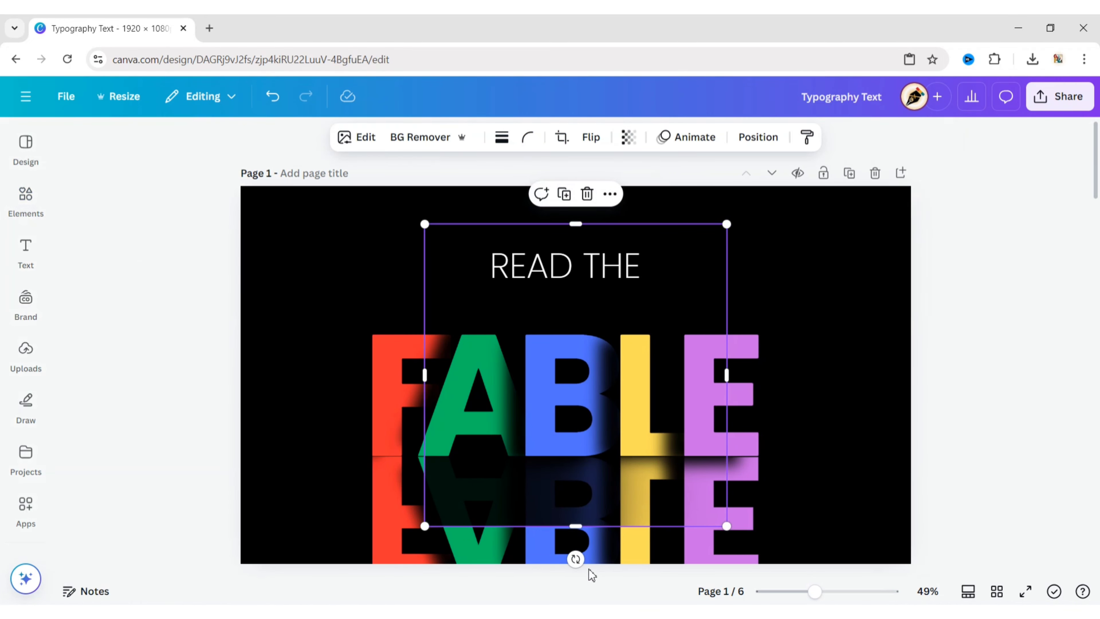
Step: Rotate the shadow a quarter turn, enlarge it across the full width of FABLE and position it over the reflected letters as a fade
left_click_drag(575, 559, 759, 374)
left_click_drag(674, 248, 597, 246)
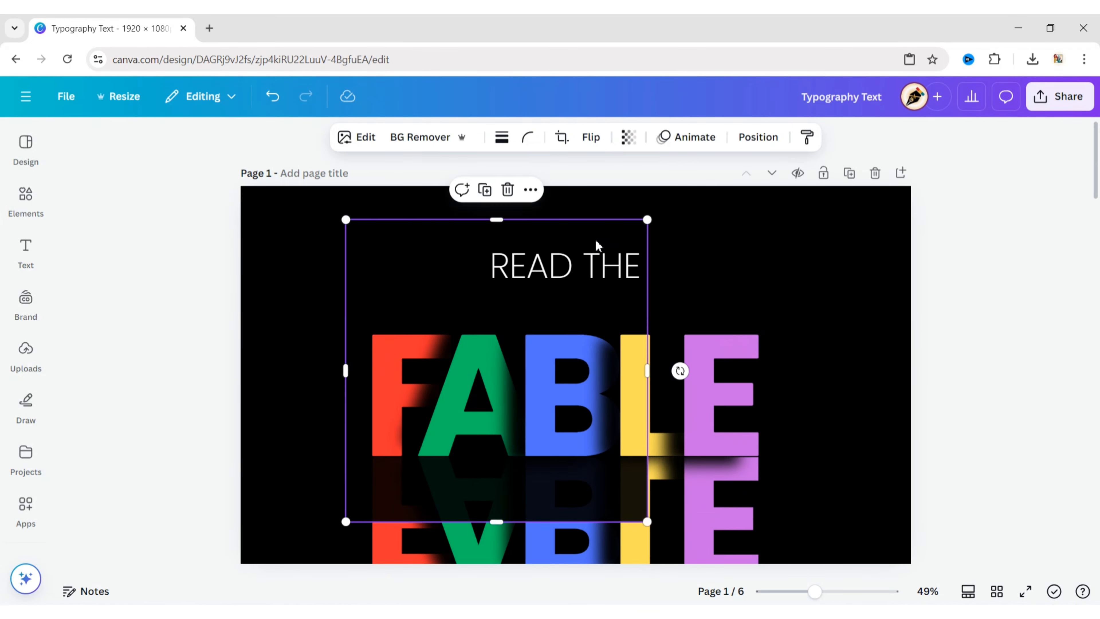
left_click_drag(648, 522, 785, 577)
left_click(641, 434)
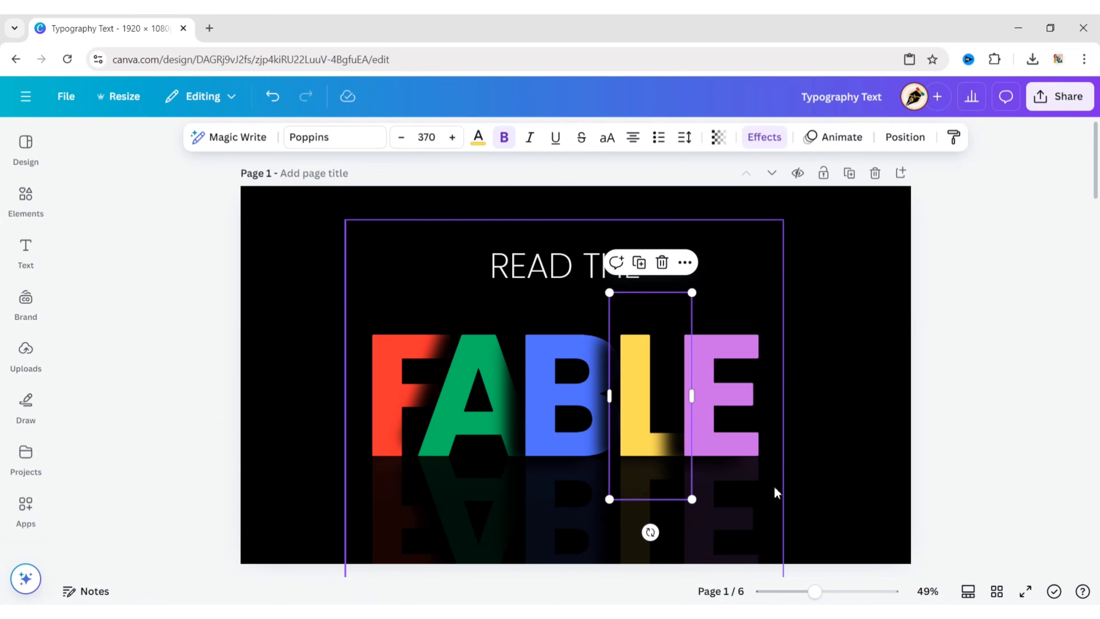
mouse_move(775, 493)
left_mouse_down()
mouse_move(775, 585)
mouse_move(779, 487)
left_mouse_up()
left_click_drag(595, 543, 592, 533)
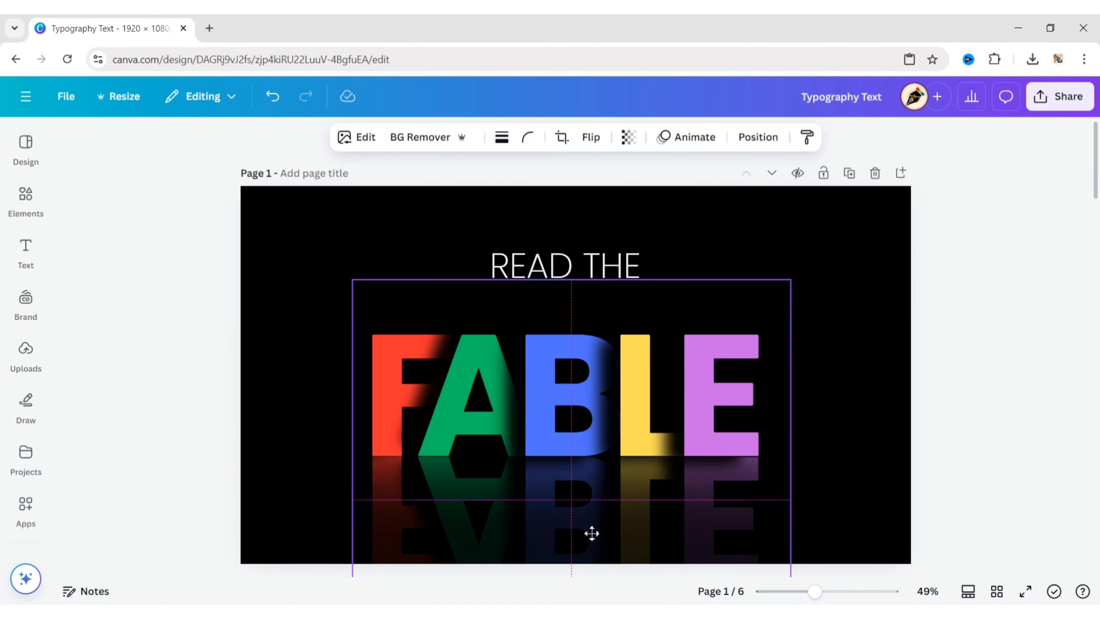